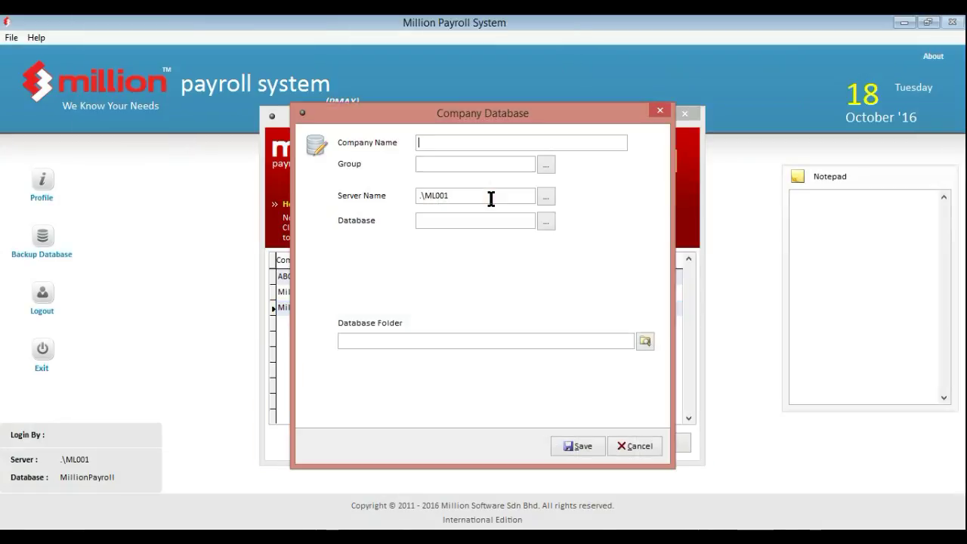
Step: Add company Million A Software Payroll and create its APayroll database with MYR currency
type("Million A Software Payroll")
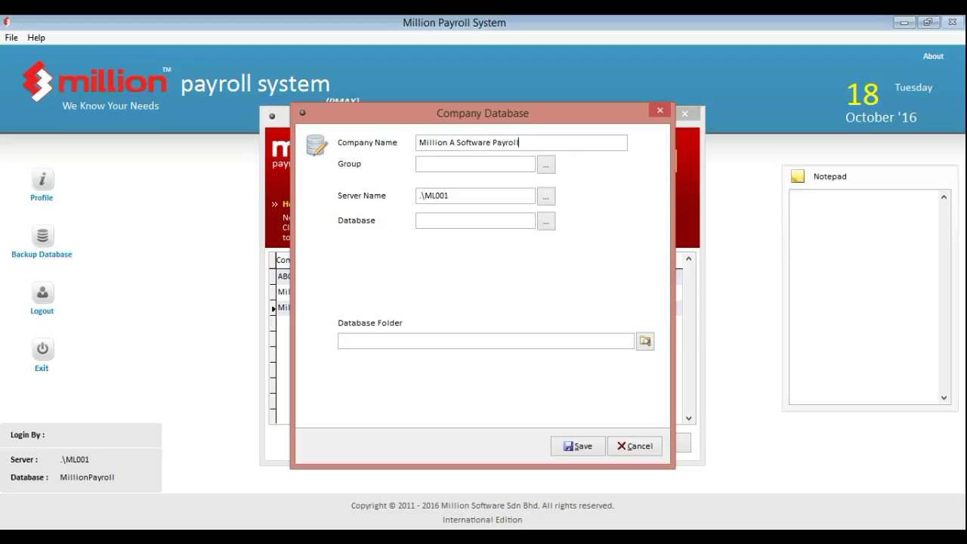
left_click(464, 220)
type("APayroll")
left_click(578, 446)
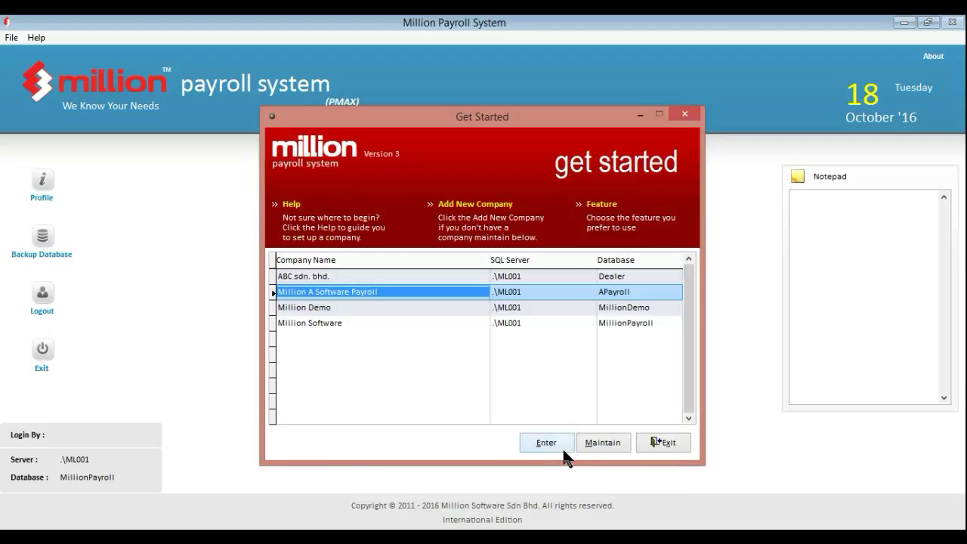
left_click(556, 445)
left_click(567, 382)
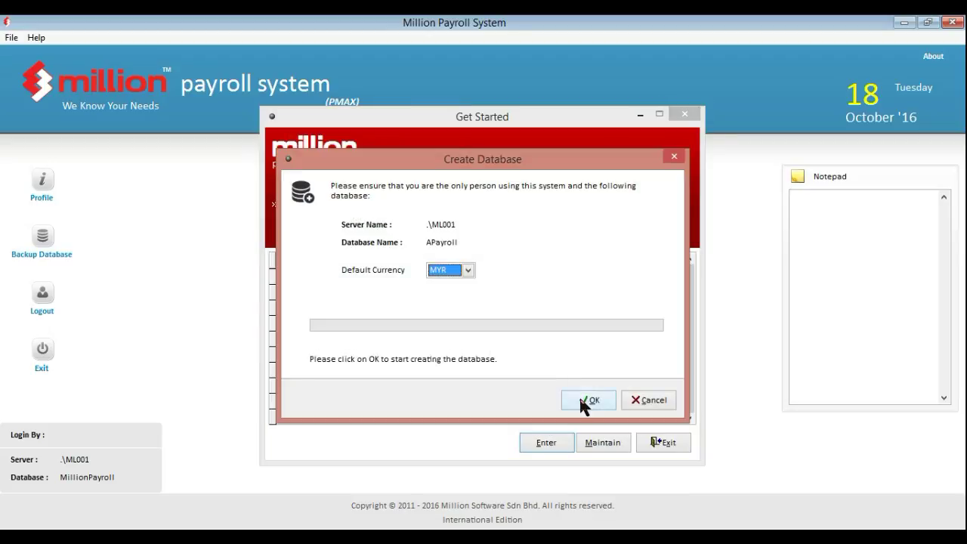
left_click(579, 396)
left_click(507, 329)
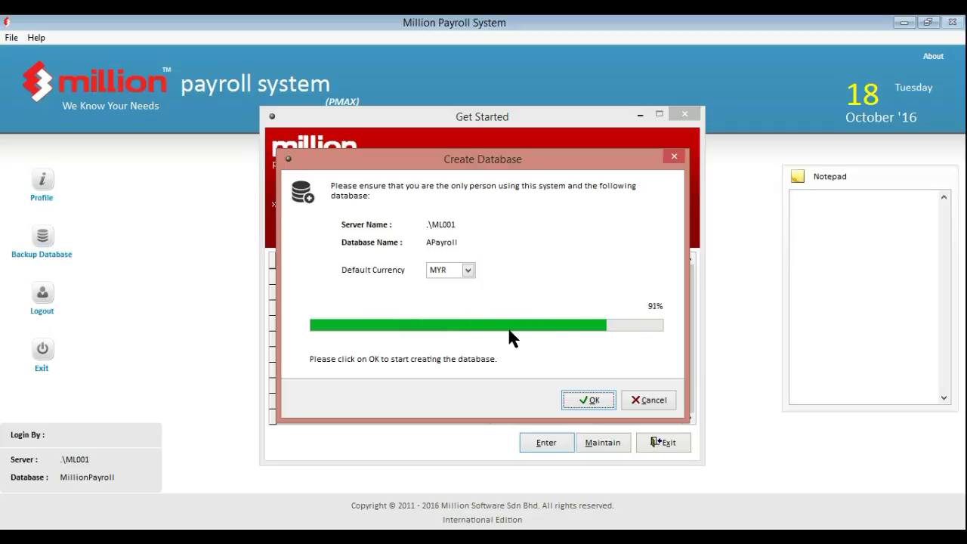
key("Return")
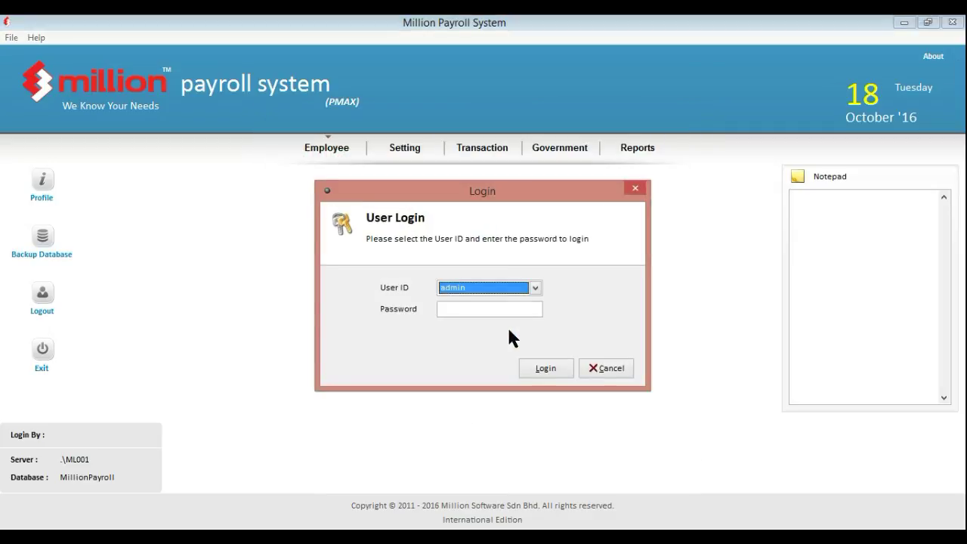
Step: Log in to the new company database as admin
key("Tab")
type("admin")
key("Return")
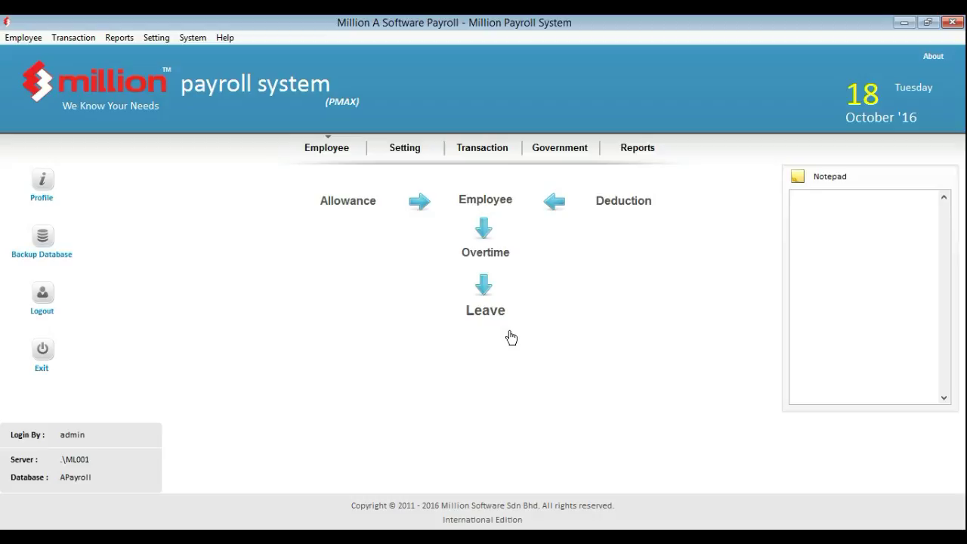
Step: In General Setup, enter tax number 123456, keep January, and keep leave based on last year
left_click(188, 39)
left_click(202, 54)
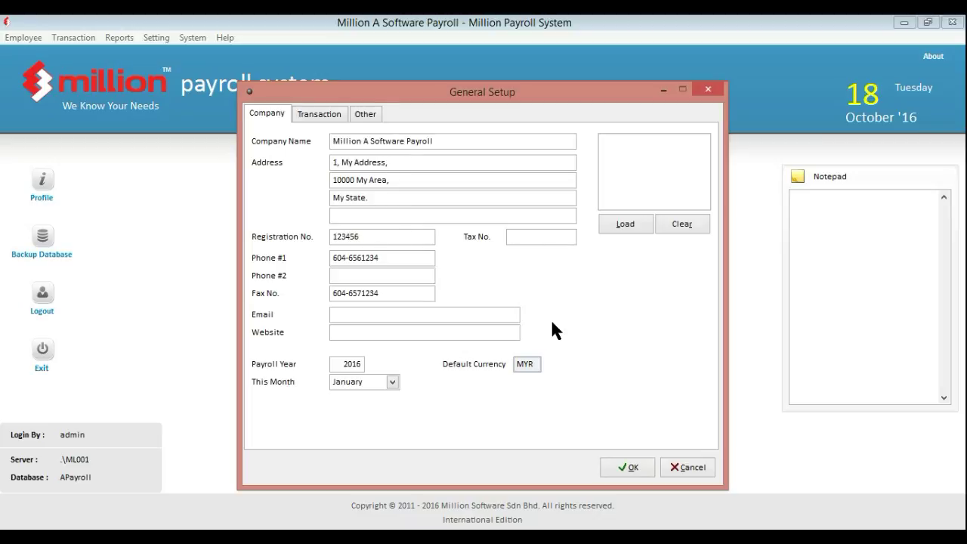
type("123456")
left_click(392, 381)
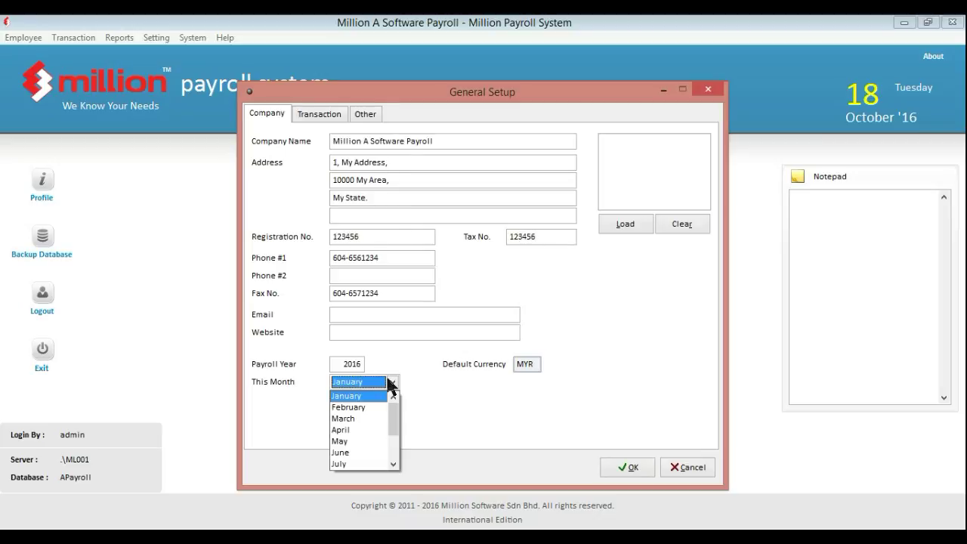
left_click(413, 369)
left_click(319, 114)
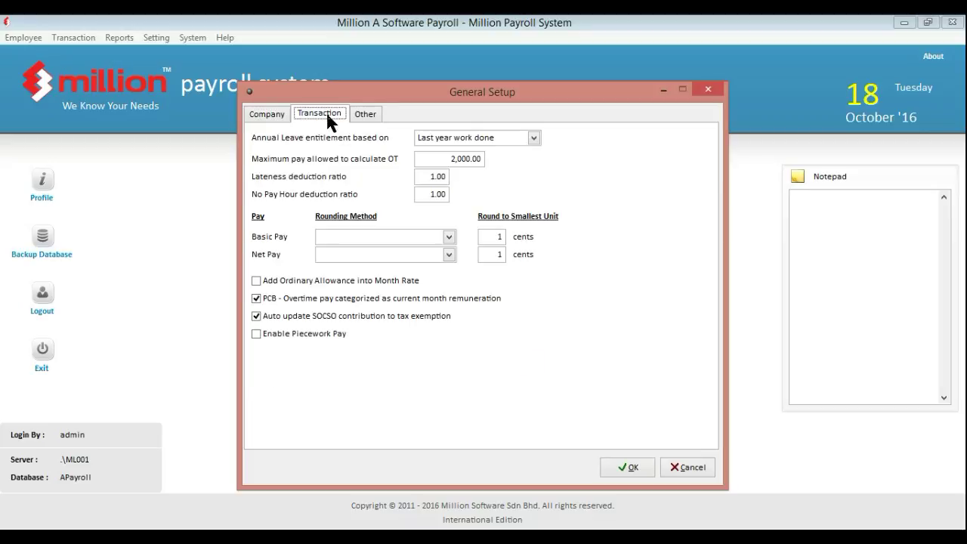
left_click(527, 138)
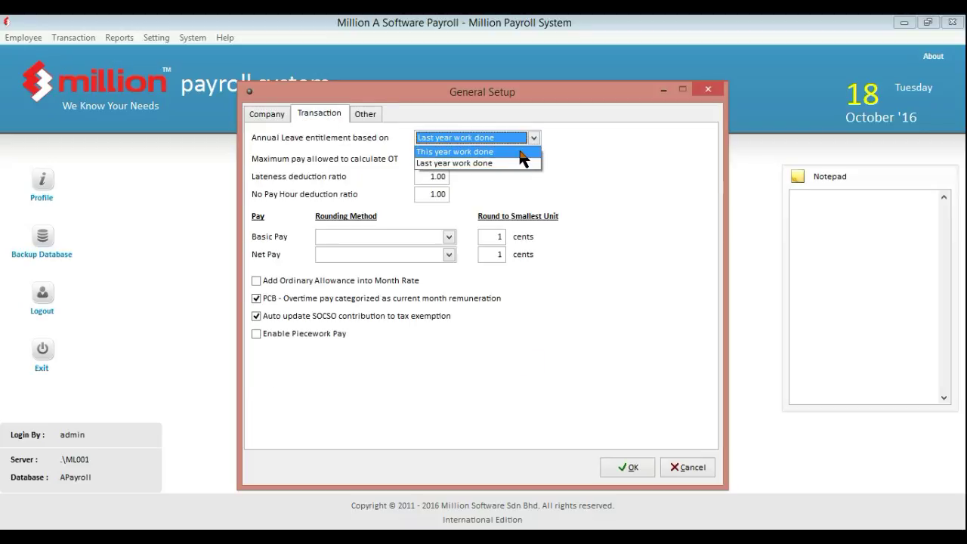
left_click(523, 163)
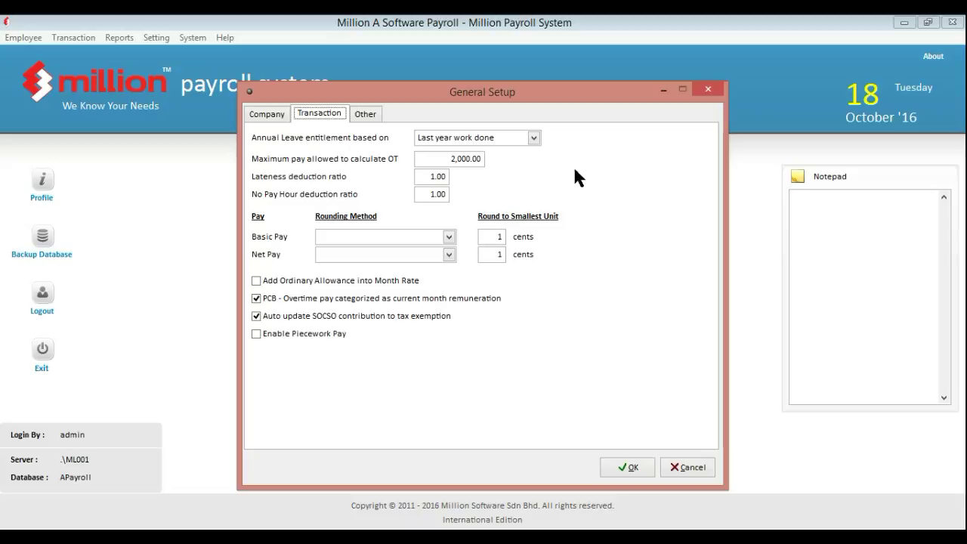
Step: Record MR. Tan (I/C 12345) as person in charge and save the setup
left_click(367, 114)
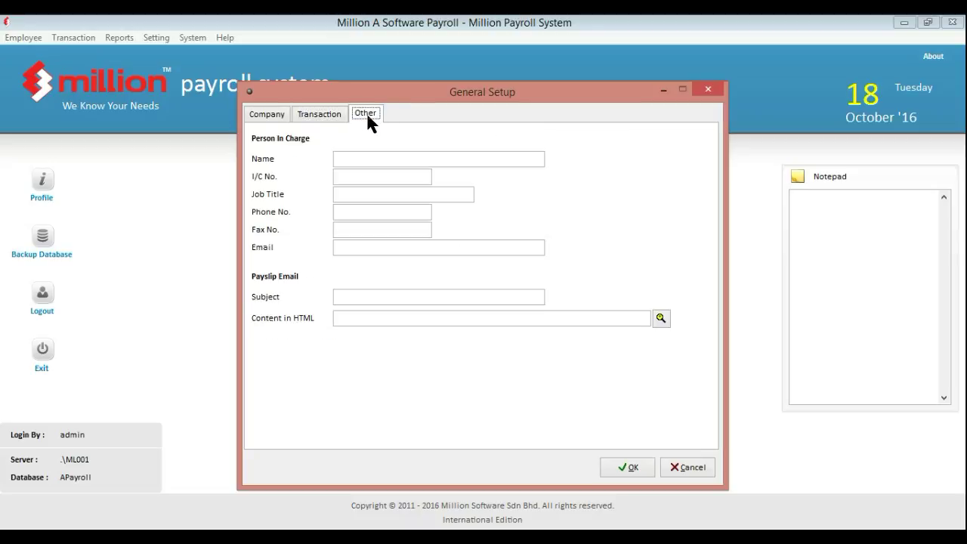
left_click(352, 157)
type("MR. Tan")
key("Tab")
type("12345")
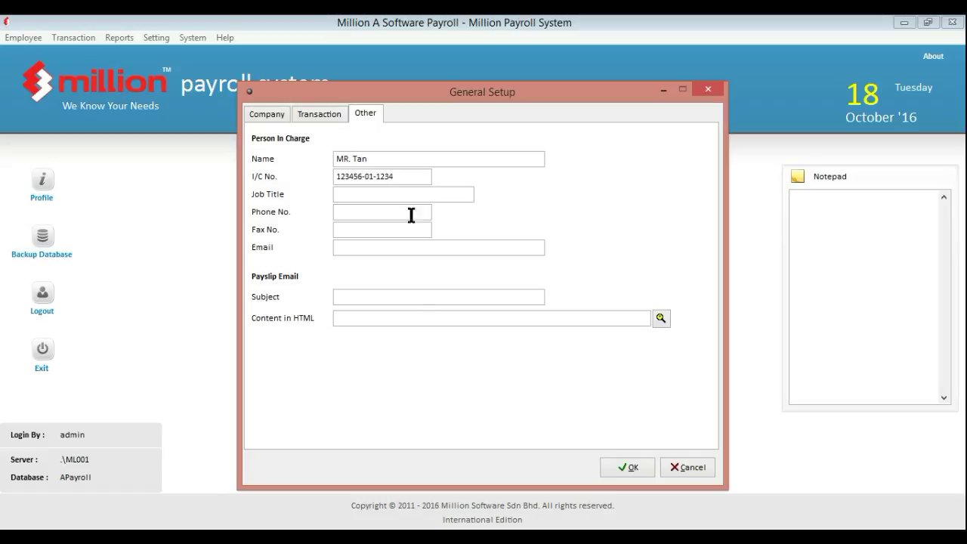
left_click(625, 466)
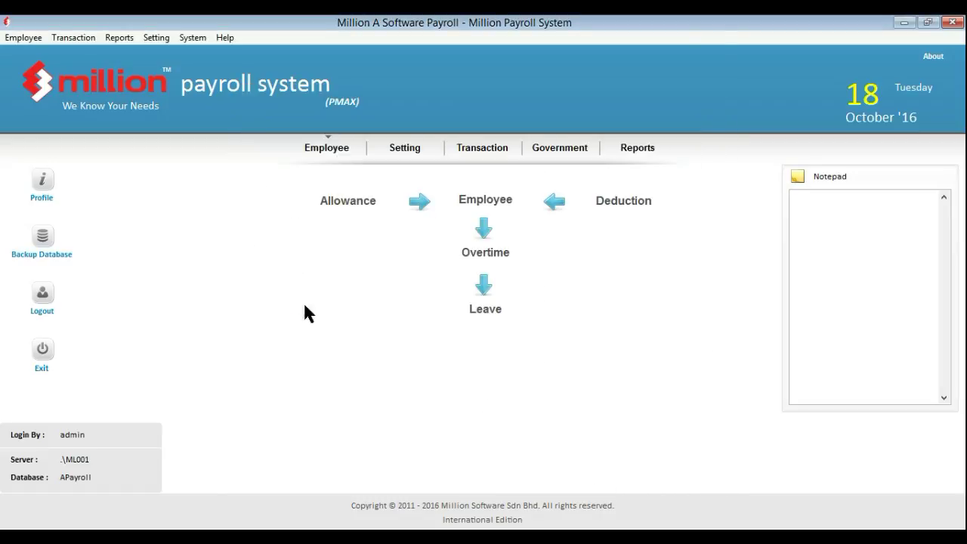
Step: Add a taxable TRANS 'Transportation' allowance and close the allowance list
left_click(22, 40)
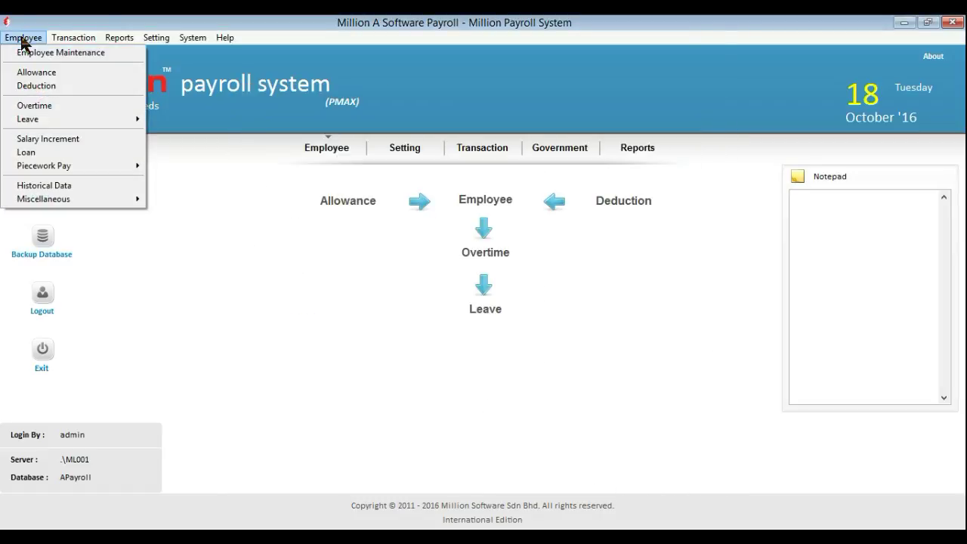
left_click(44, 71)
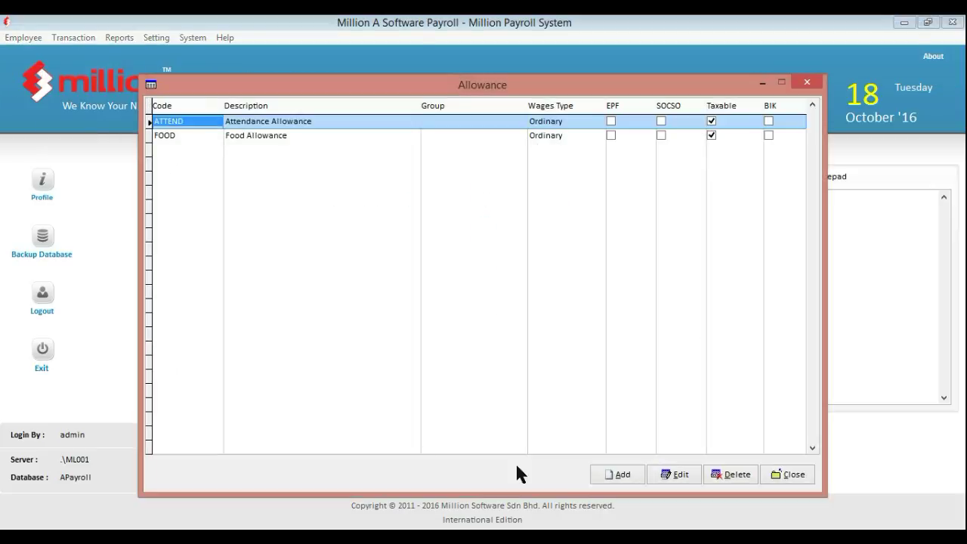
left_click(616, 474)
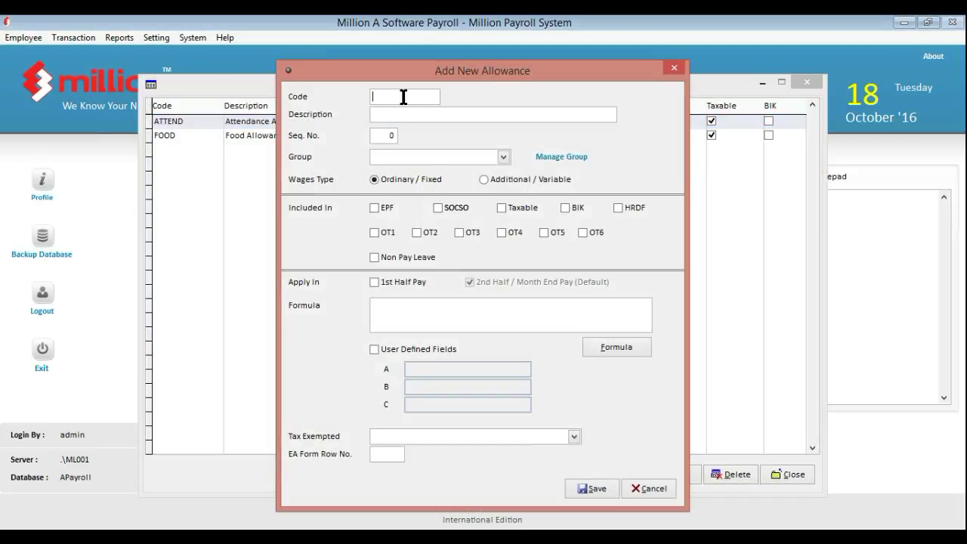
type("TRANS")
type("nsportation")
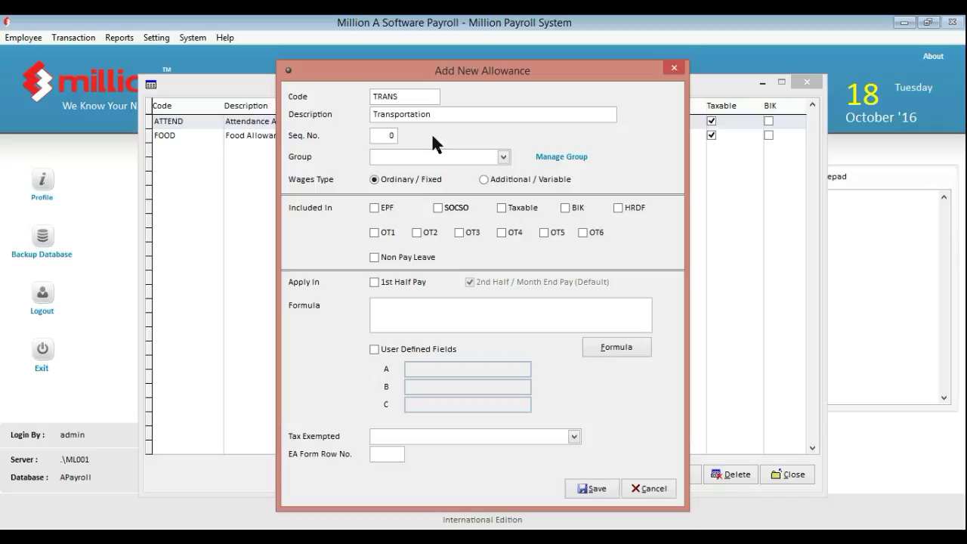
left_click(500, 207)
left_click(591, 489)
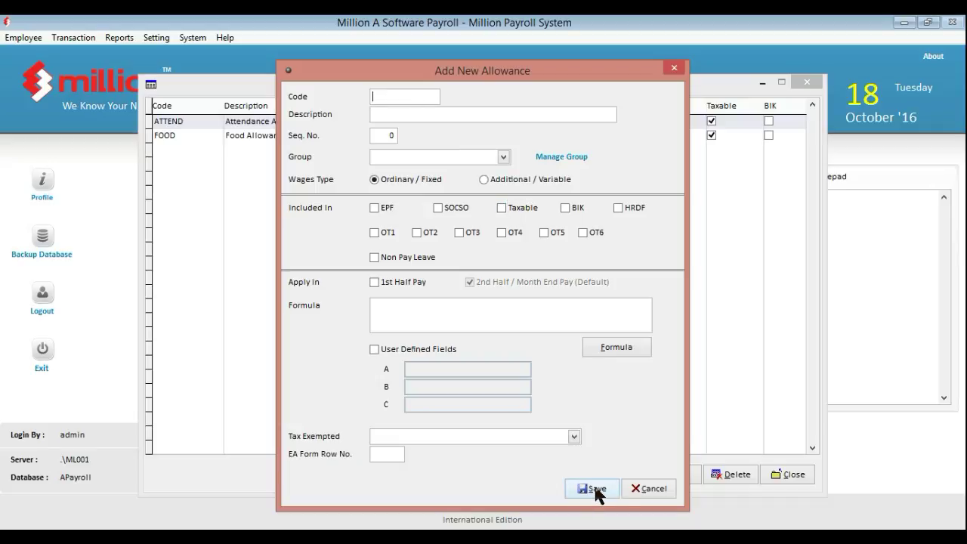
left_click(641, 489)
left_click(784, 474)
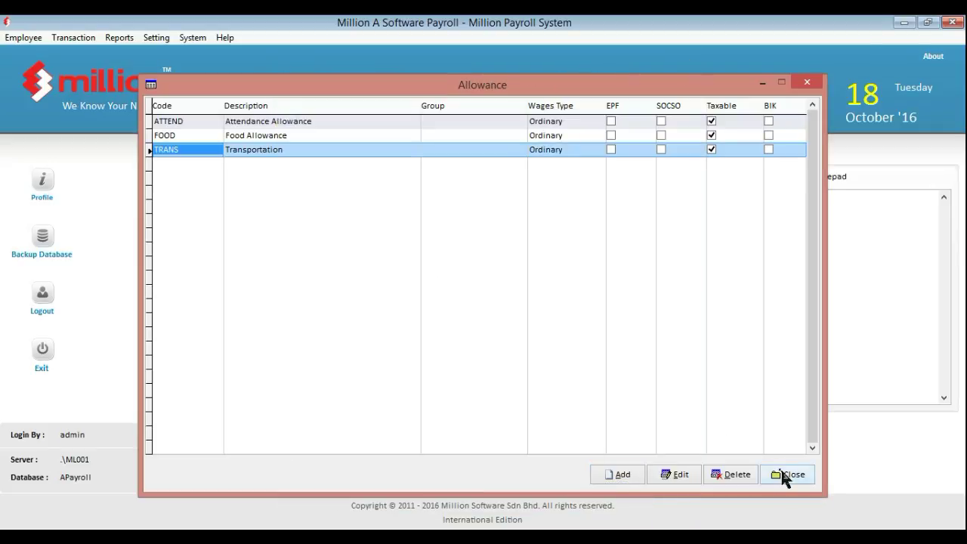
Step: Add a LATENESS 'lateness' deduction counted for EPF and tax, then close the list
left_click(23, 37)
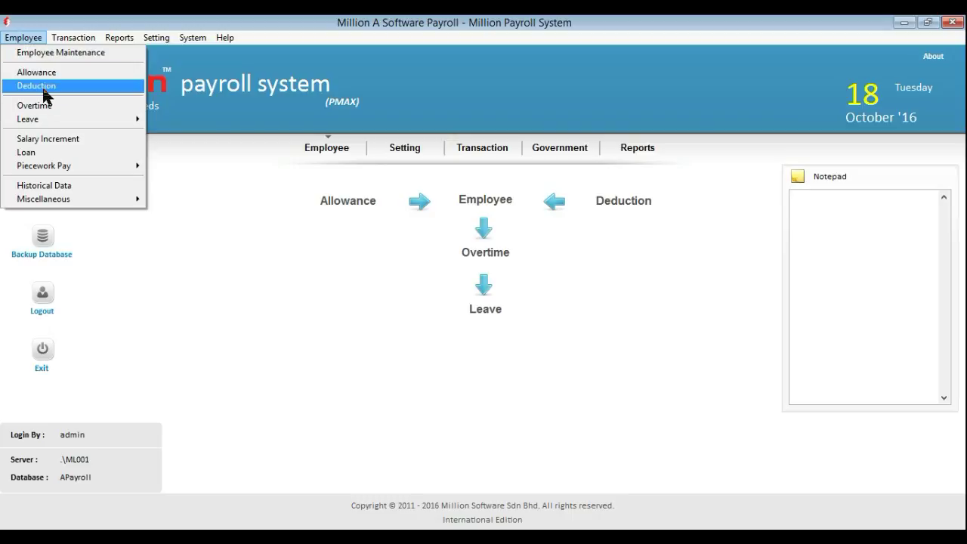
left_click(41, 86)
left_click(616, 457)
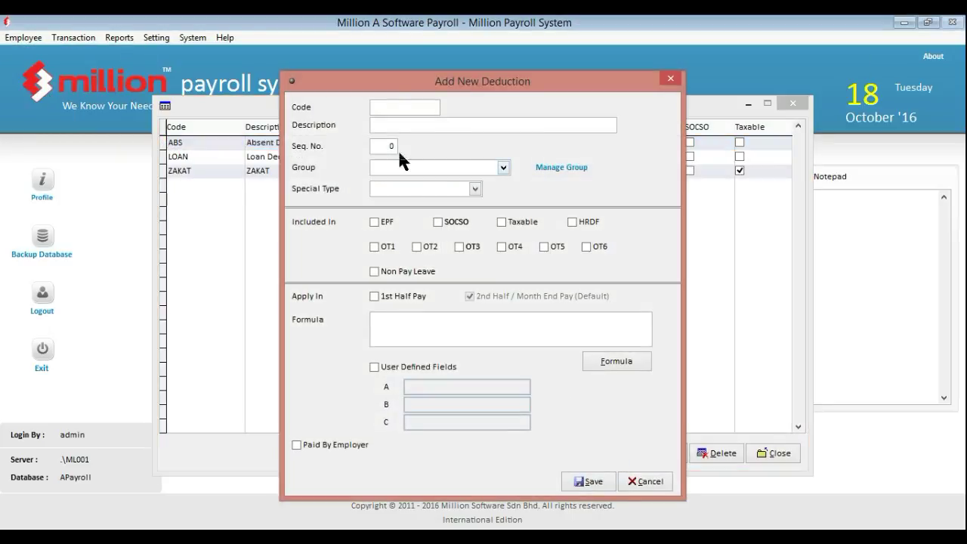
type("LATENESS")
key("Tab")
type("lateness")
left_click(374, 222)
left_click(501, 221)
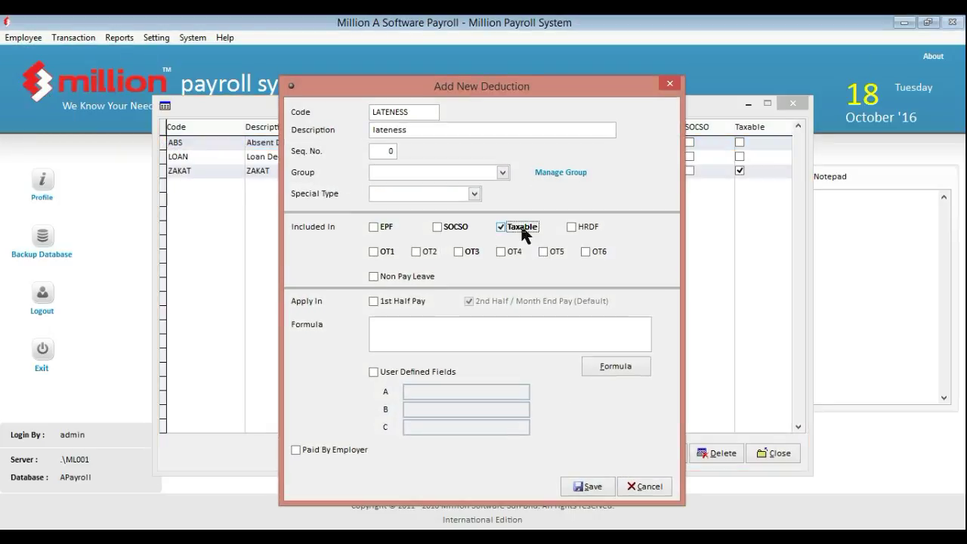
left_click(585, 481)
left_click(645, 488)
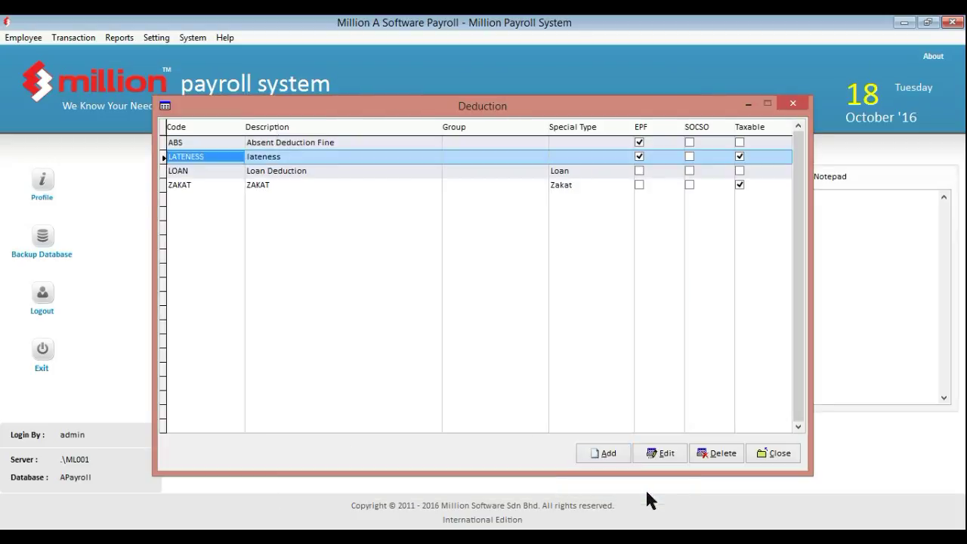
key("alt+c")
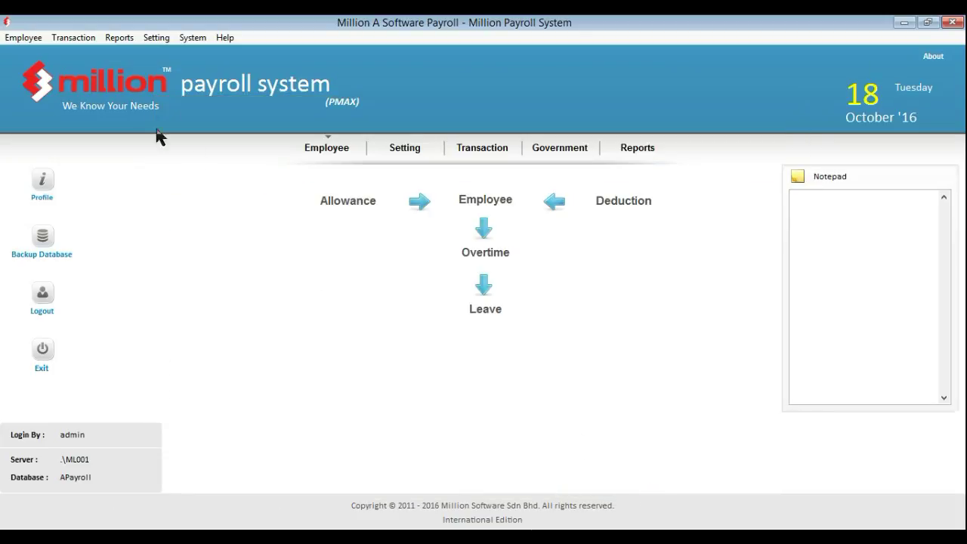
Step: Start a new employee record with race Chinese, religion Buddist and marital status Single
left_click(23, 37)
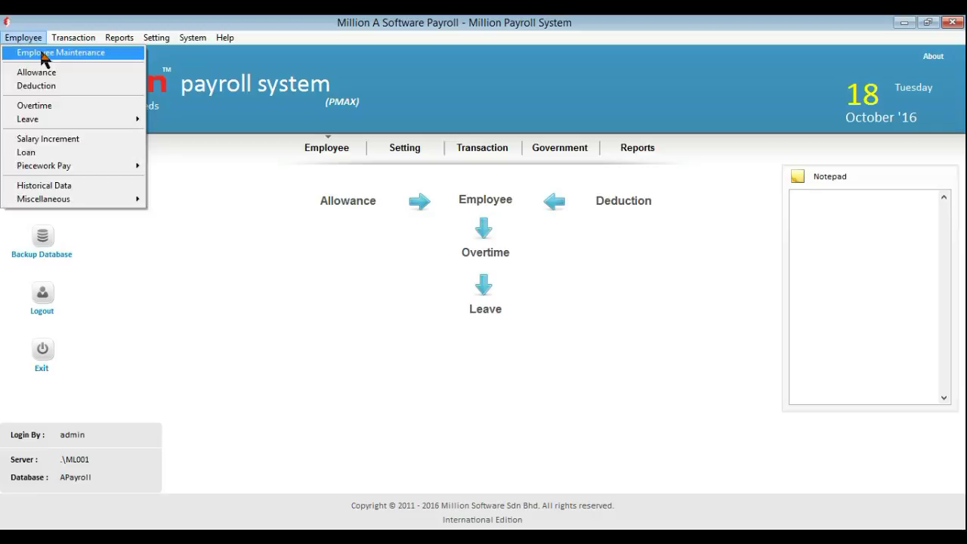
left_click(42, 54)
left_click(506, 474)
type("Employee A")
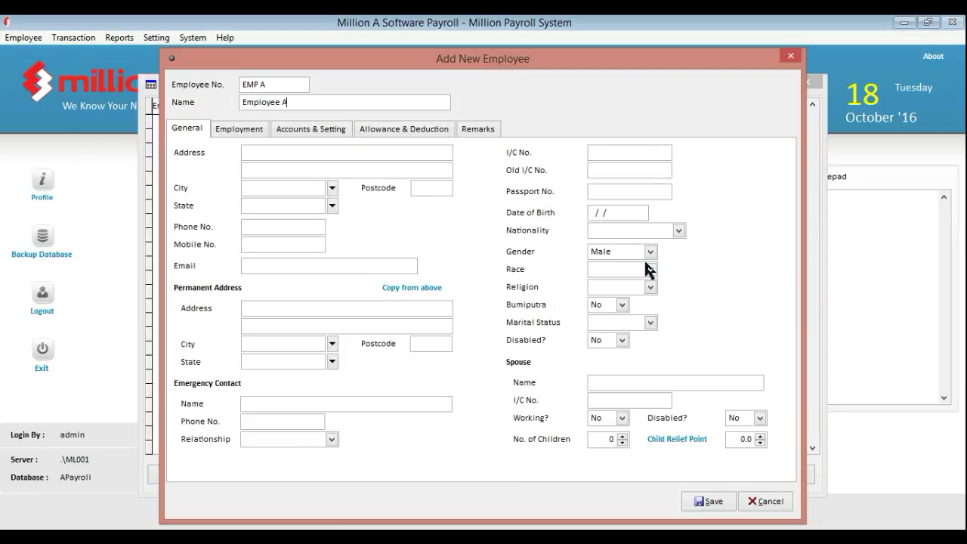
left_click(650, 269)
left_click(623, 295)
left_click(651, 287)
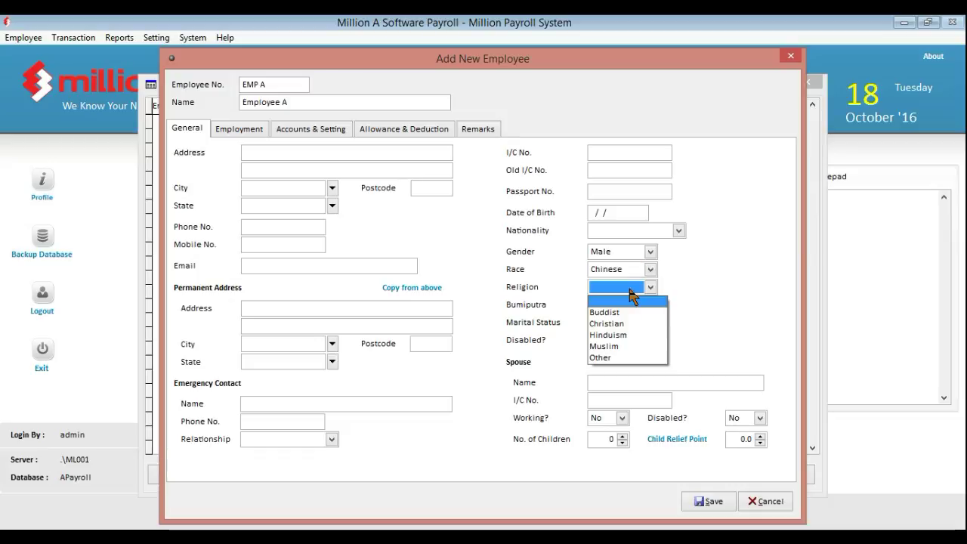
left_click(615, 300)
left_click(618, 323)
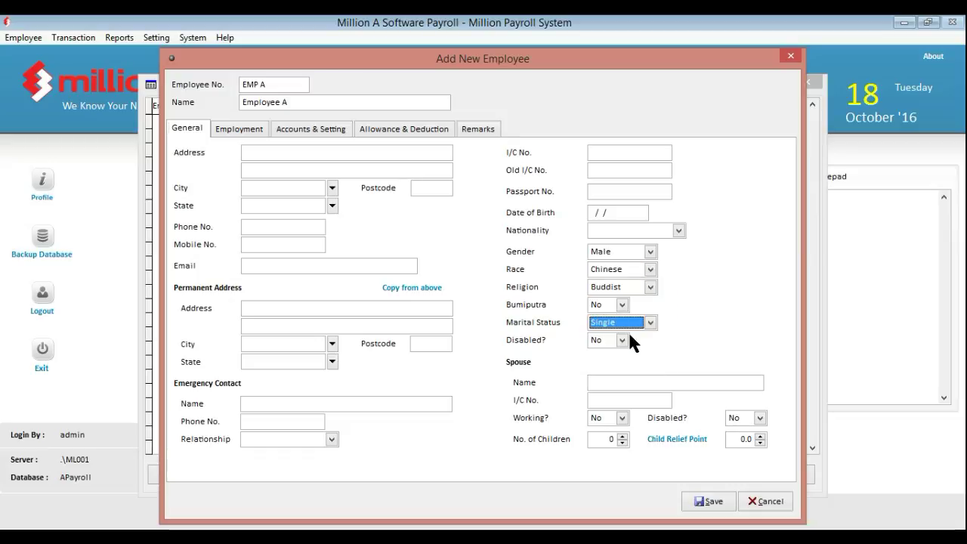
Step: Set basic rate 3000, joined 01/01/2012, confirmed 01/03/2012, default EPF table, and save
left_click(238, 130)
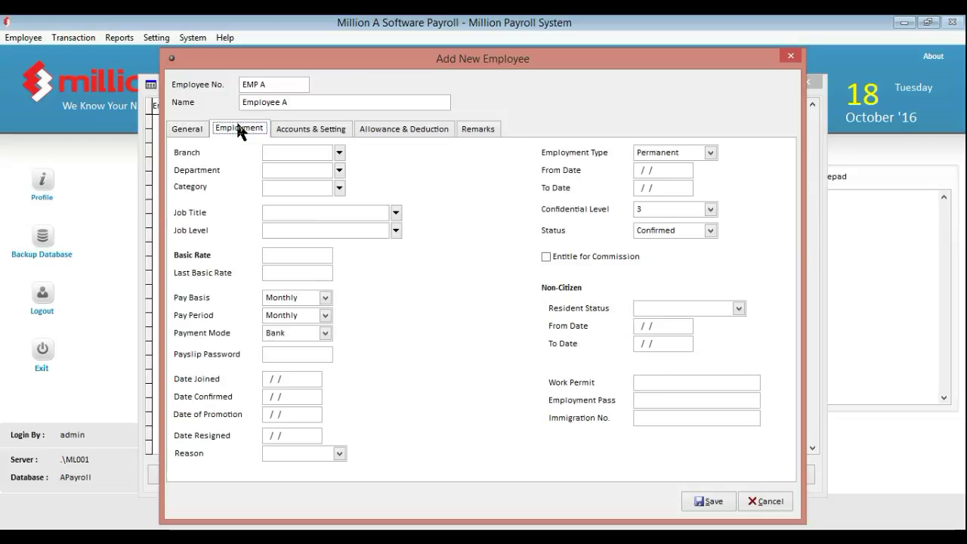
left_click(291, 255)
type("3000")
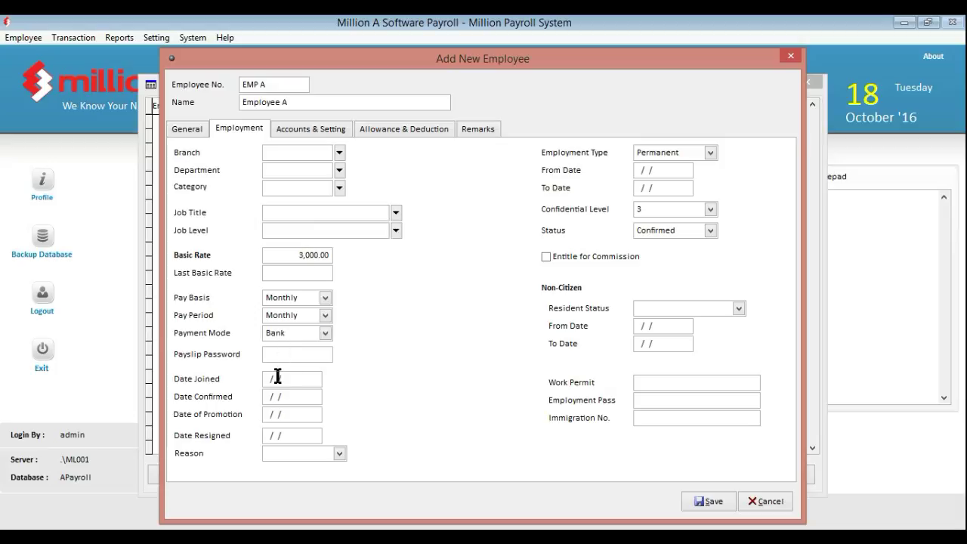
left_click(277, 378)
type("01/01/2012")
key("Tab")
type("01/03/2012")
key("Tab")
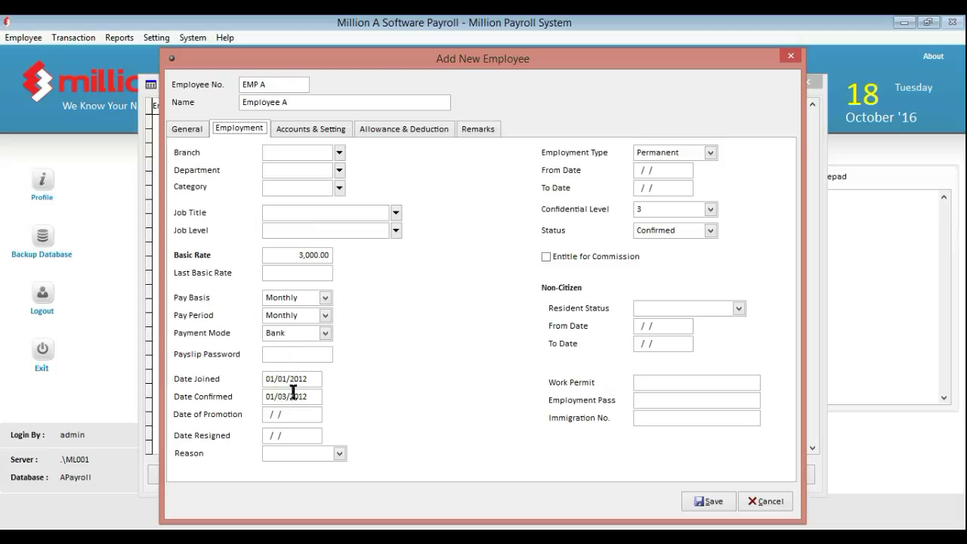
left_click(326, 130)
left_click(317, 167)
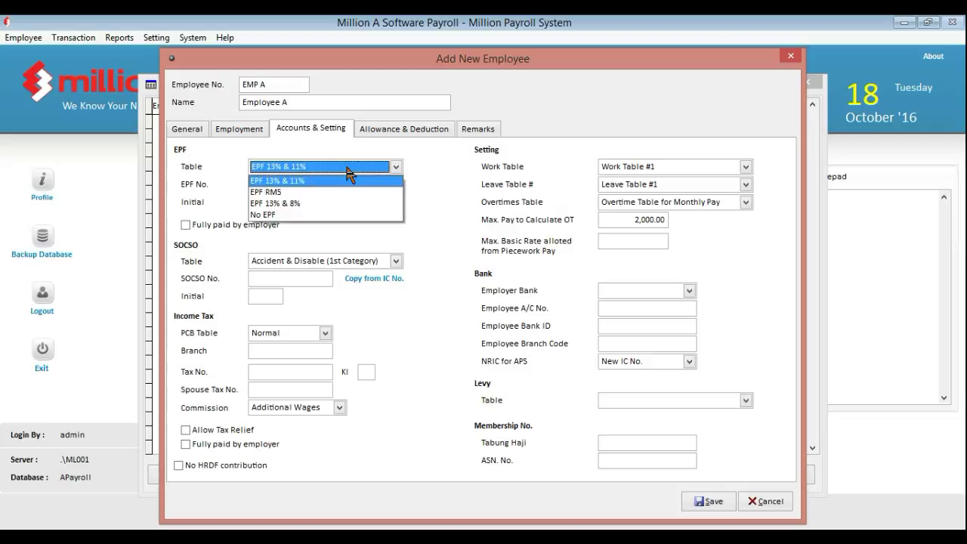
left_click(305, 181)
key("alt+s")
Step: Give EMP A a 200.00 Transportation allowance, save, and close the employee windows
left_click(401, 127)
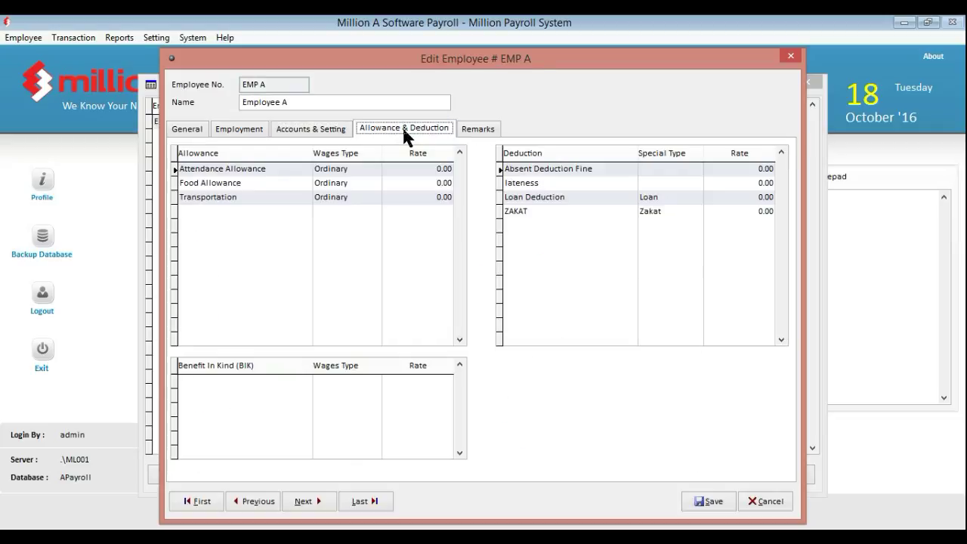
left_click(414, 197)
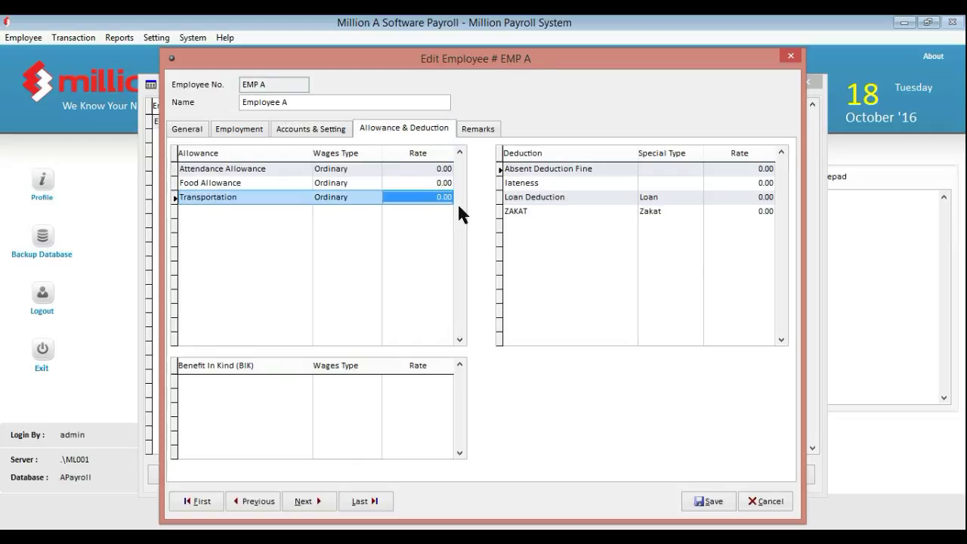
type("20")
key("Return")
left_click(705, 501)
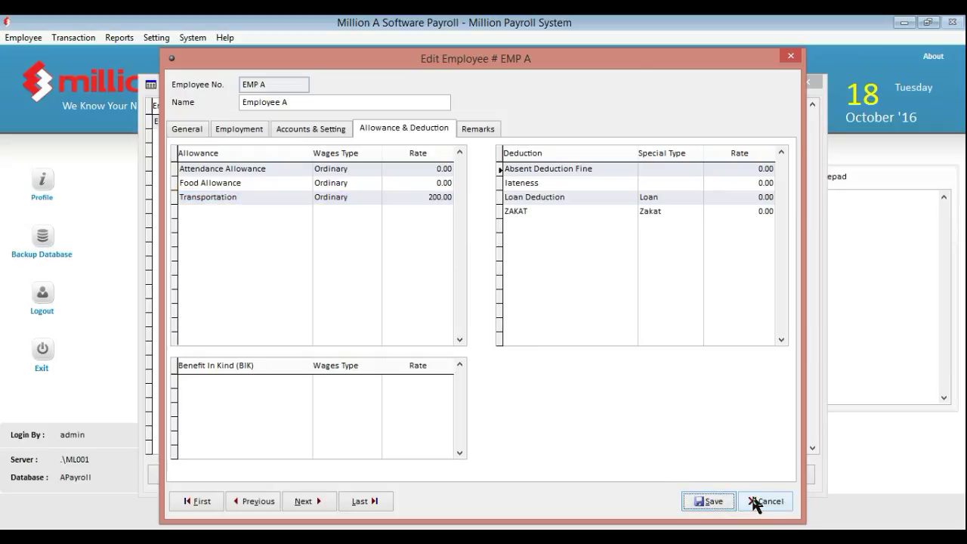
left_click(755, 502)
left_click(788, 475)
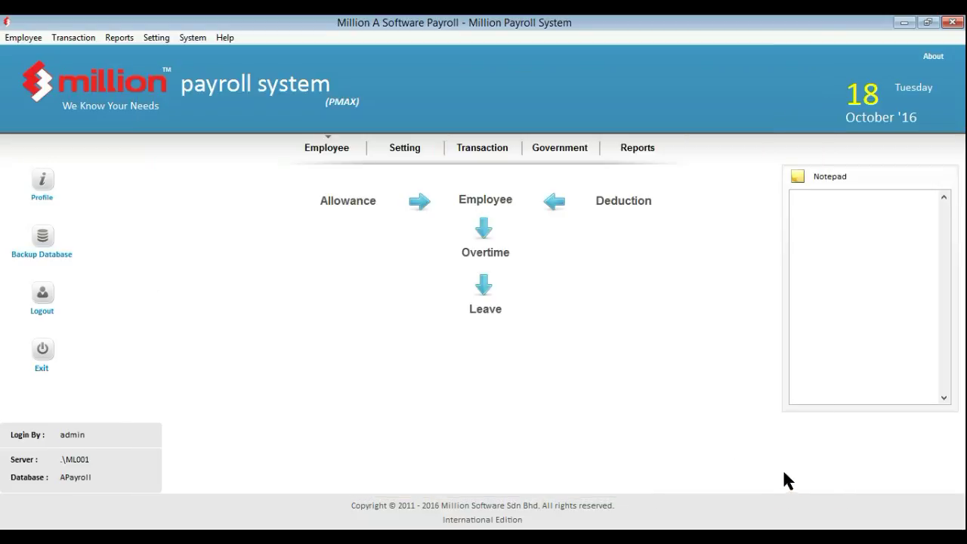
Step: Create and confirm a January 2016 Month End Pay payroll
left_click(88, 38)
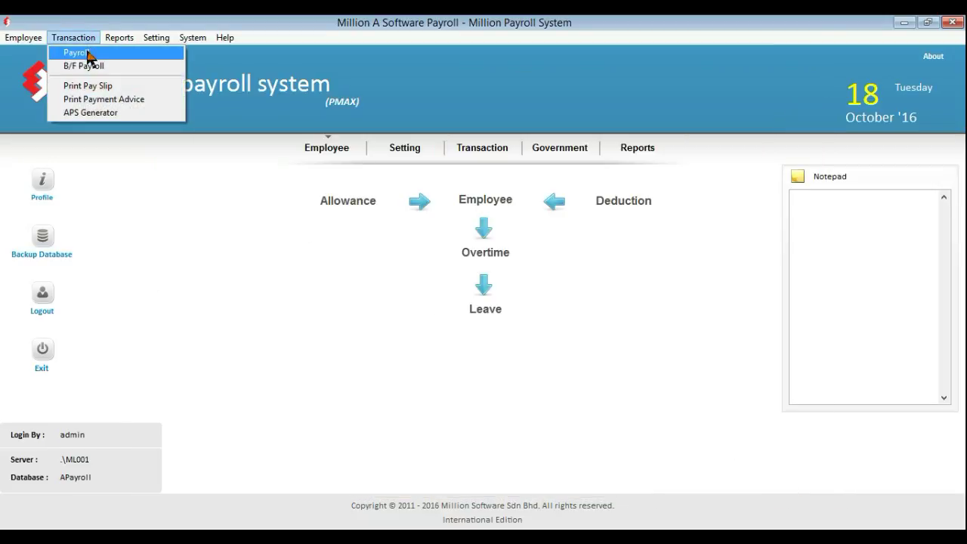
left_click(88, 54)
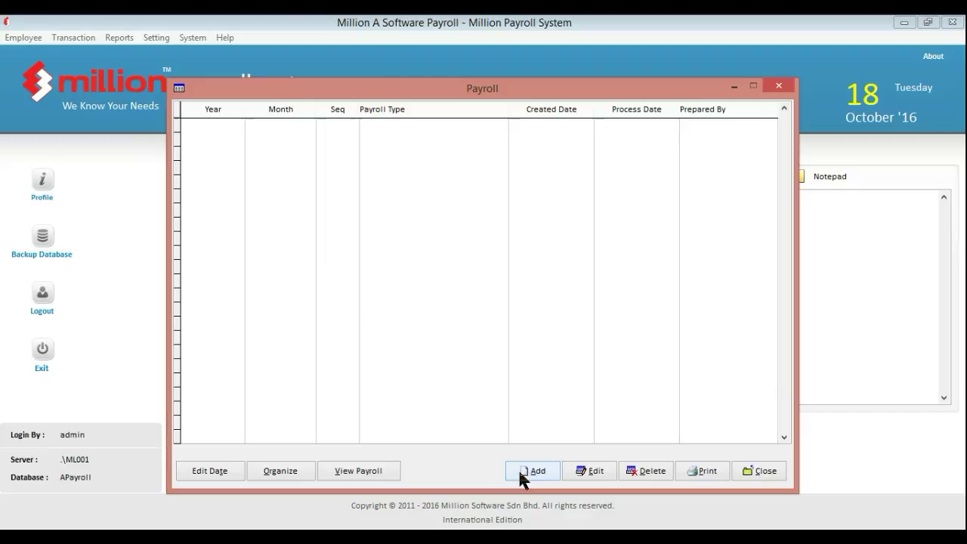
left_click(521, 470)
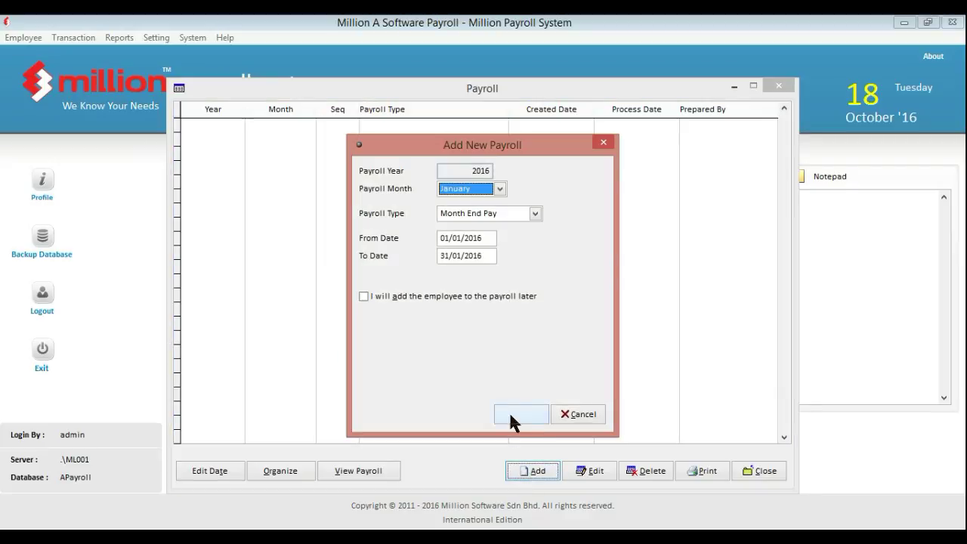
left_click(518, 413)
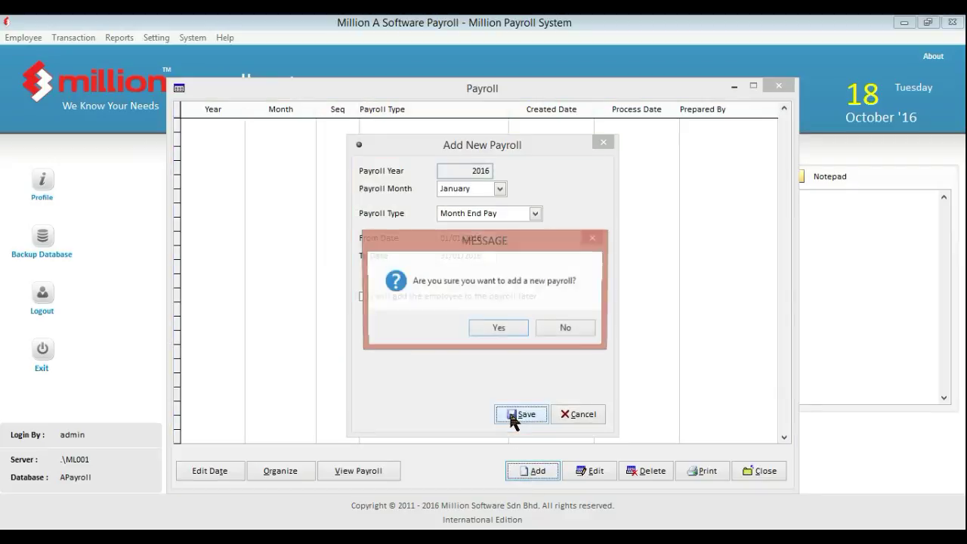
left_click(500, 328)
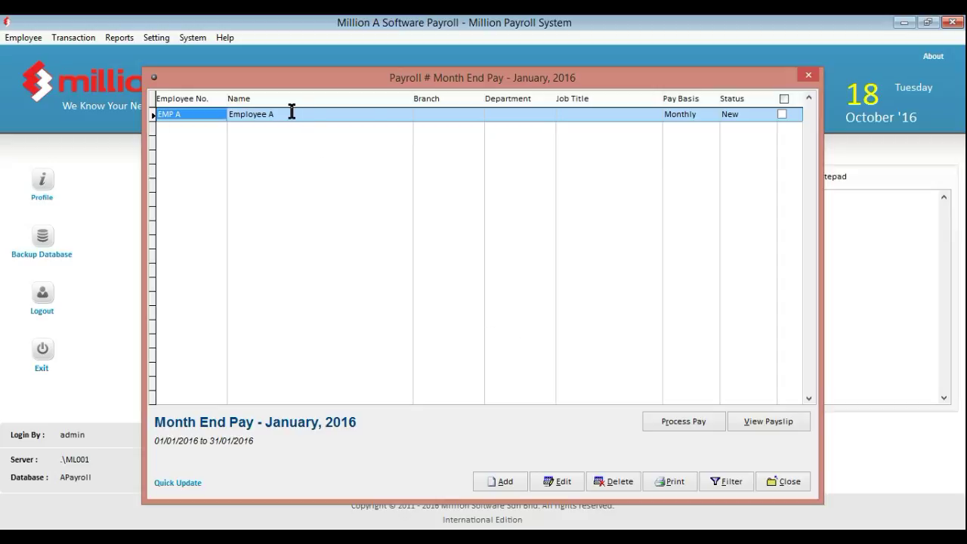
Step: Record 1 day of annual leave taken in EMP A's January pay
left_click(572, 485)
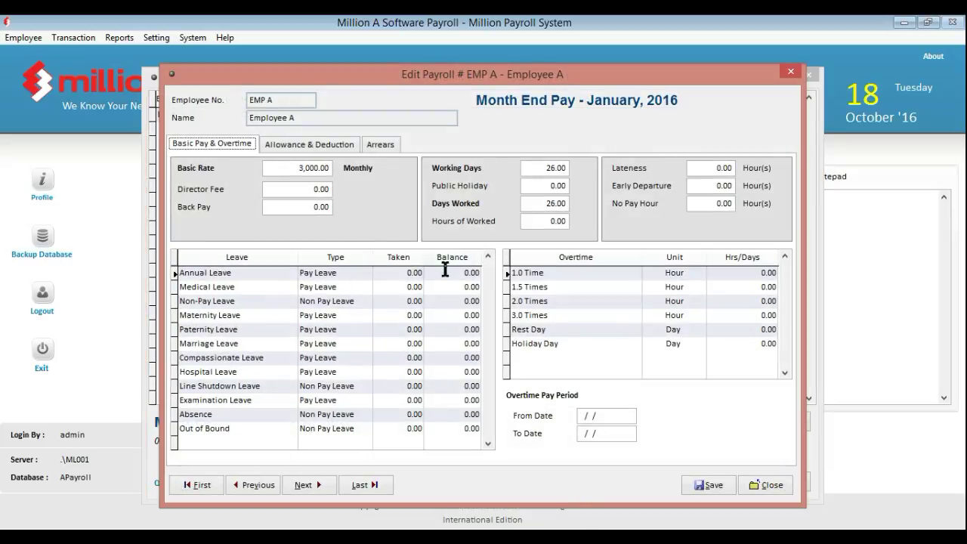
left_click(400, 273)
type("1.")
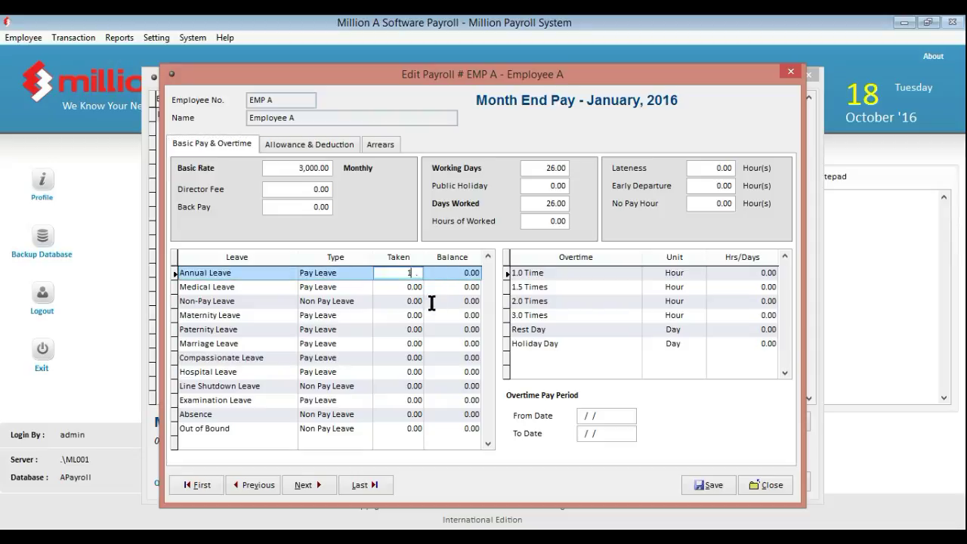
left_click(432, 301)
Step: Set a 5.00 lateness deduction, save the pay entry, and tick EMP A for processing
left_click(294, 148)
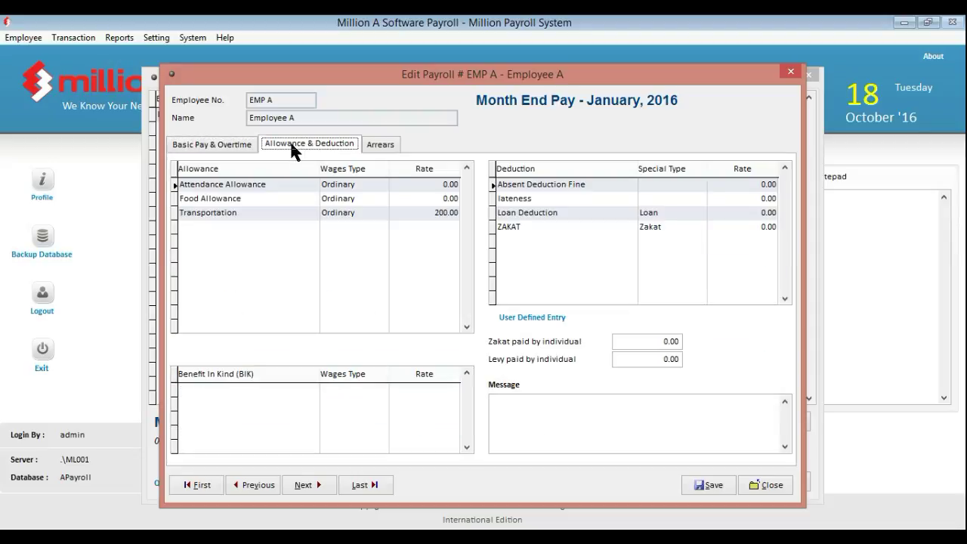
left_click(738, 197)
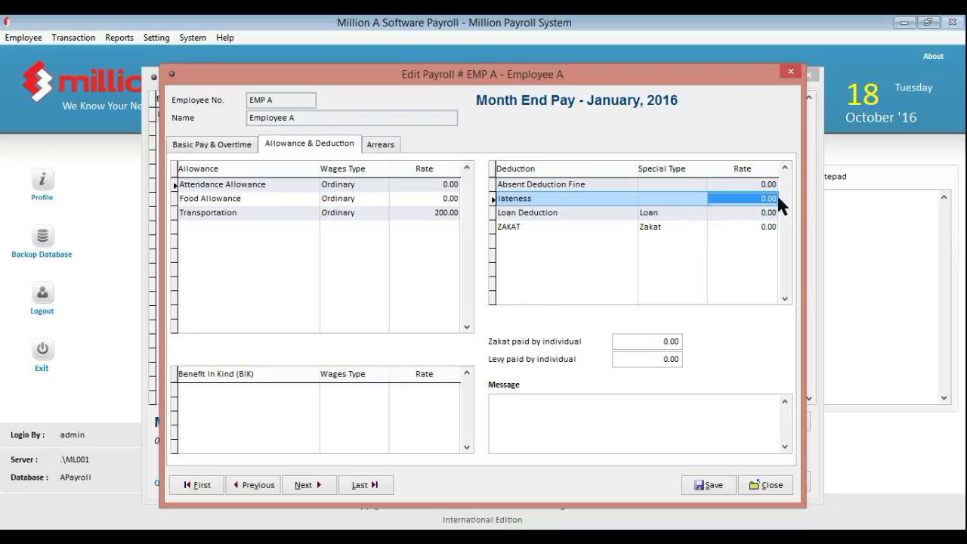
type("5.")
left_click(739, 227)
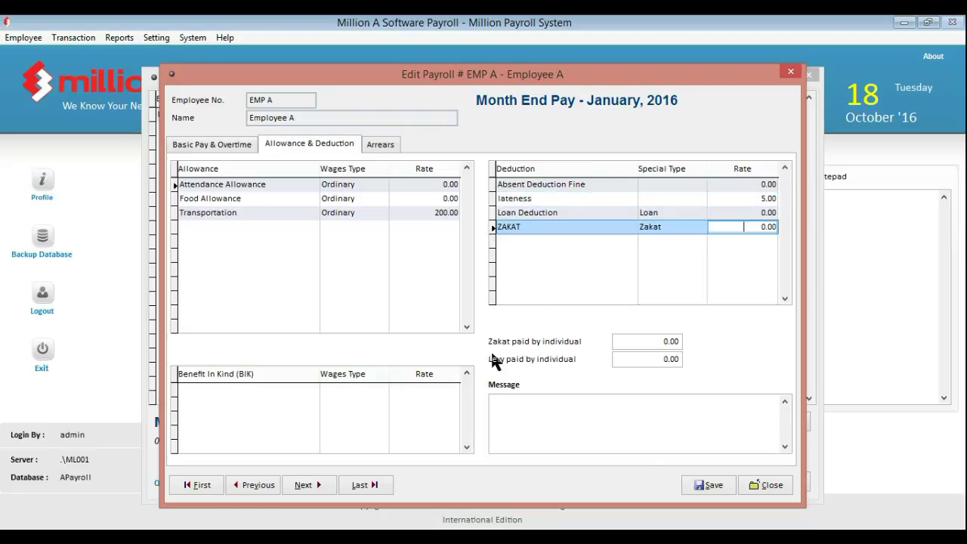
left_click(695, 487)
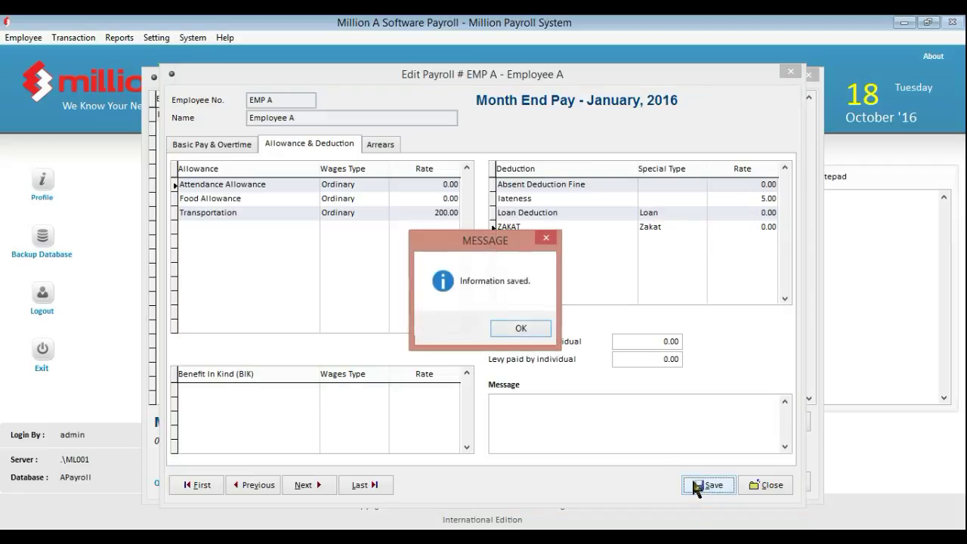
left_click(543, 342)
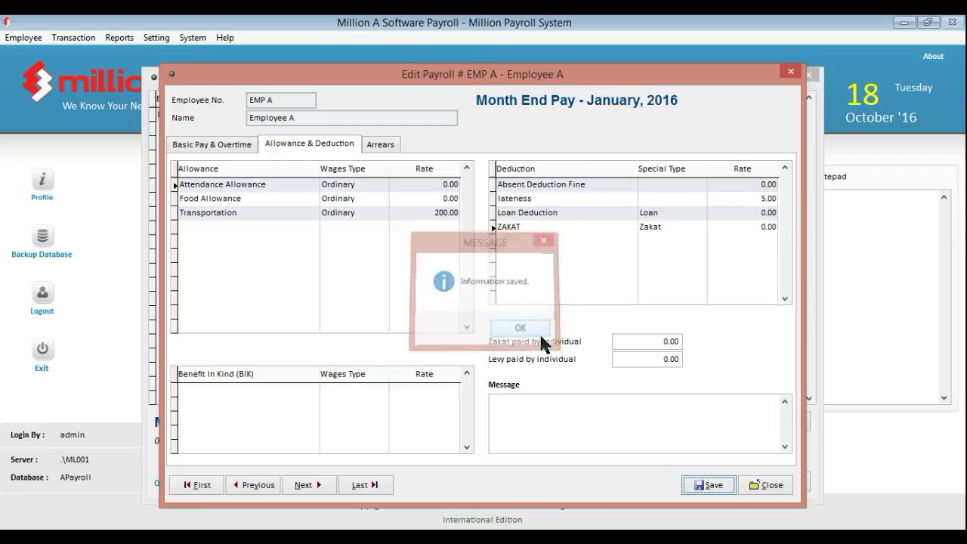
left_click(767, 484)
left_click(781, 114)
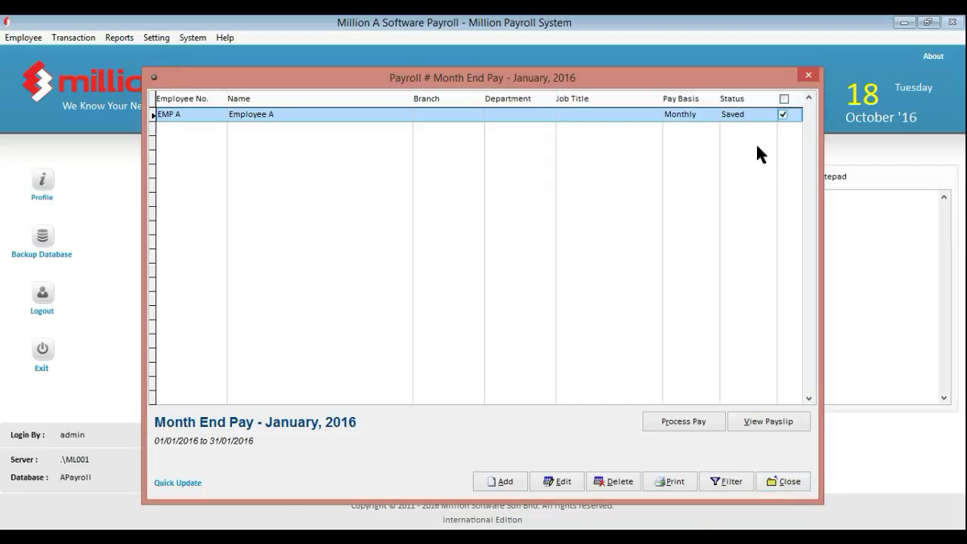
Step: Process EMP A's January month-end pay and review the payslip showing net pay 2850.25
left_click(665, 427)
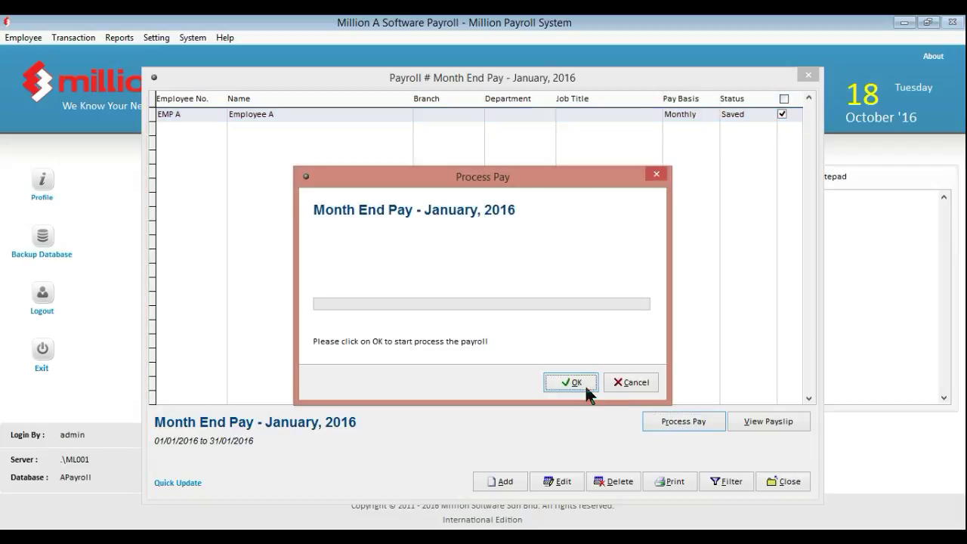
left_click(577, 382)
left_click(490, 326)
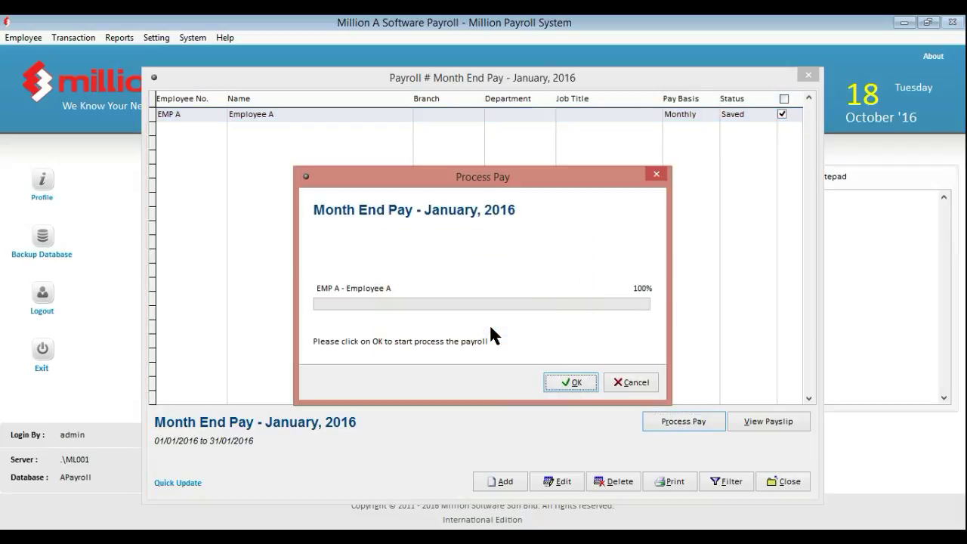
left_click(492, 334)
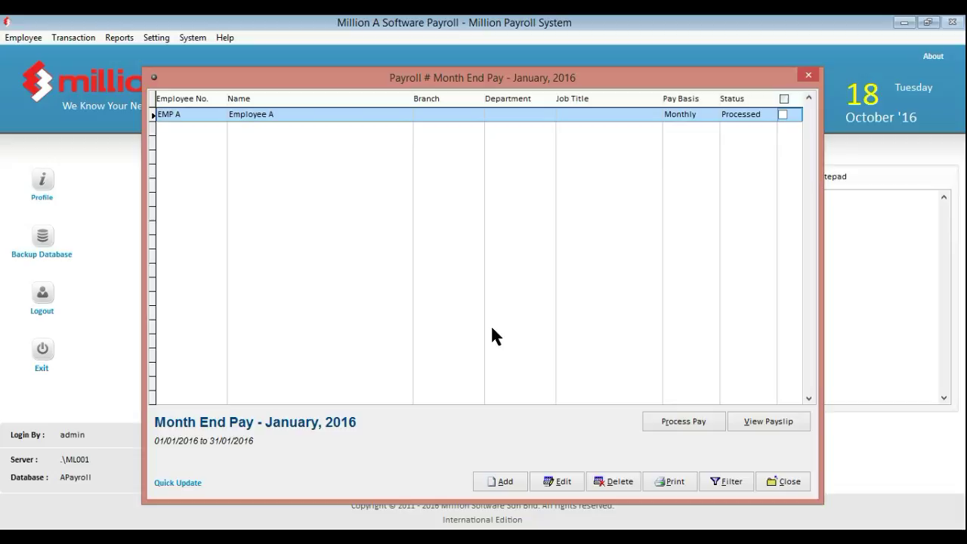
left_click(777, 421)
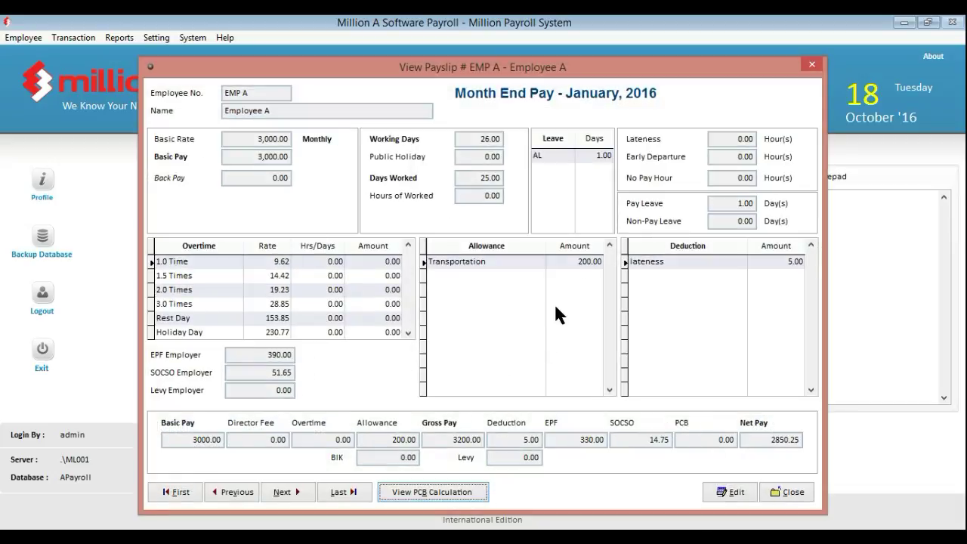
left_click(791, 495)
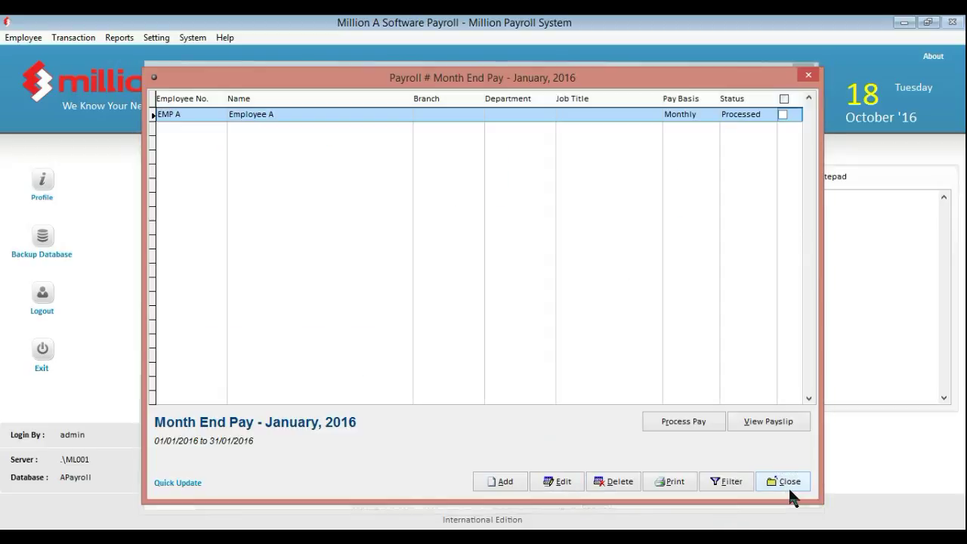
Step: Preview EMP A's payslip in Payslip #1 format, then close the payroll windows
left_click(669, 483)
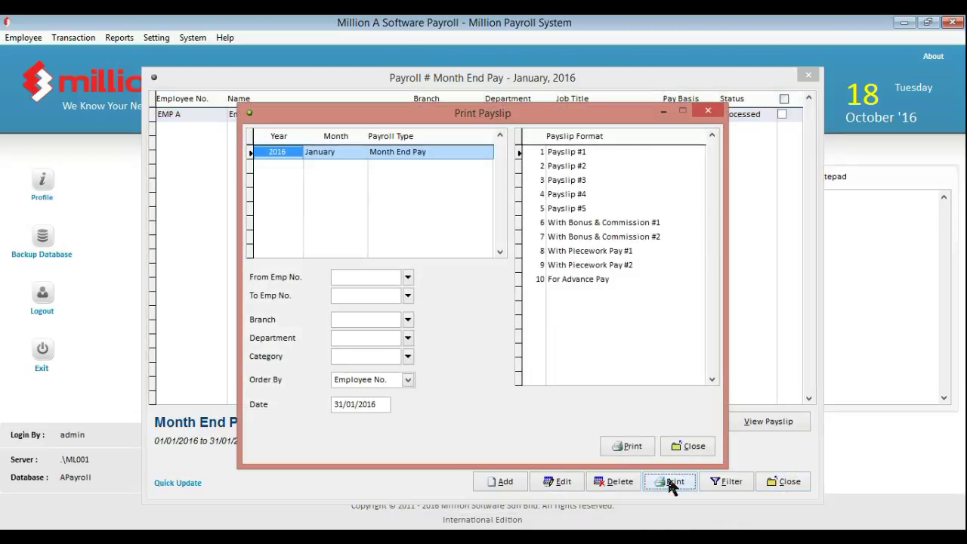
left_click(578, 154)
left_click(638, 447)
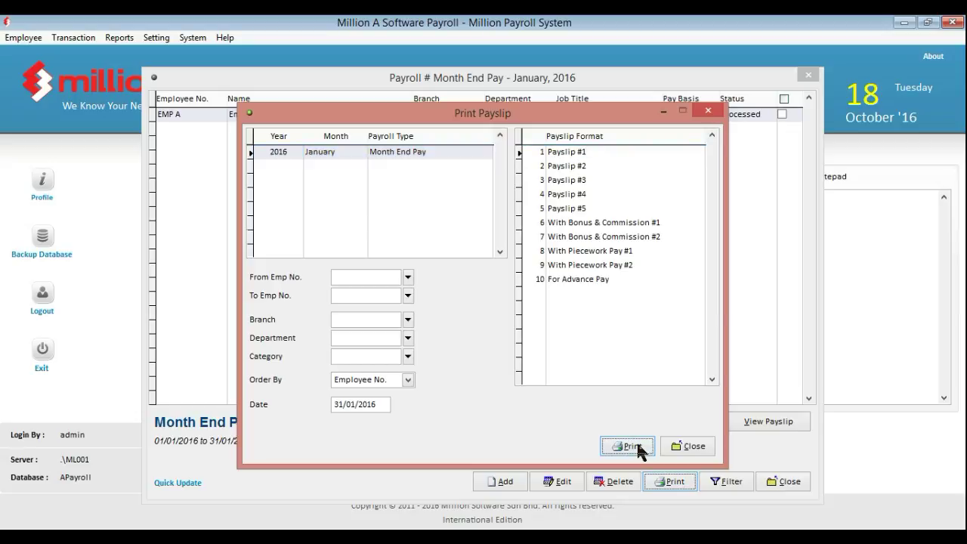
left_click(488, 230)
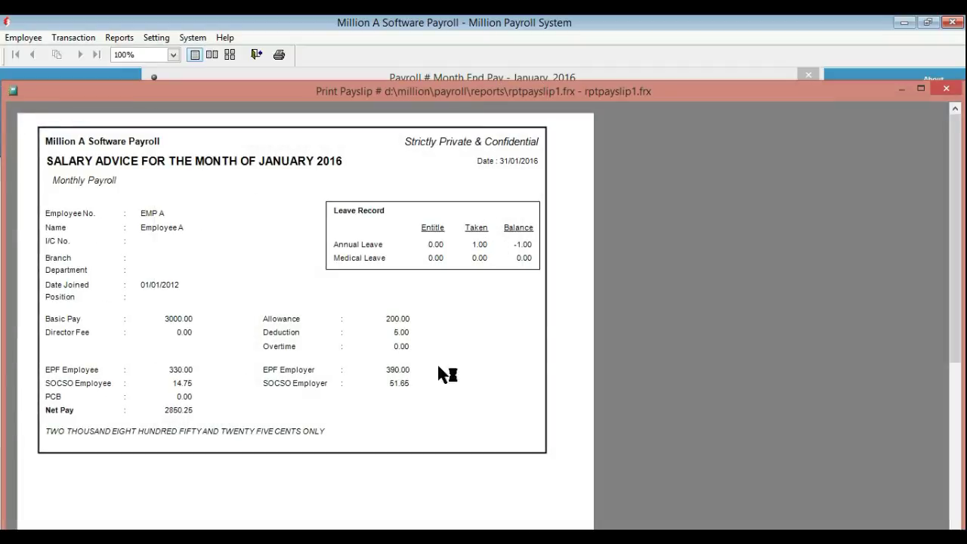
key("Escape")
left_click(494, 368)
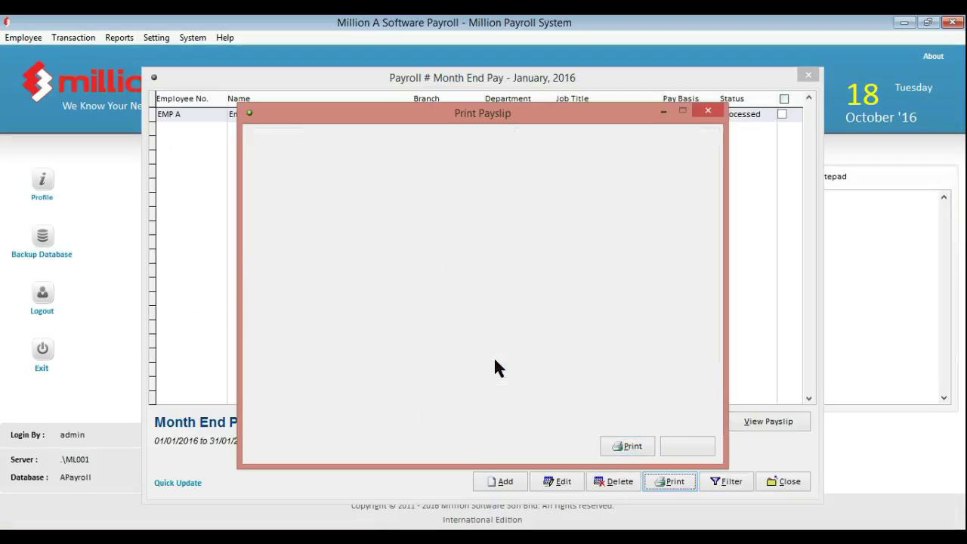
key("Escape")
key("Escape")
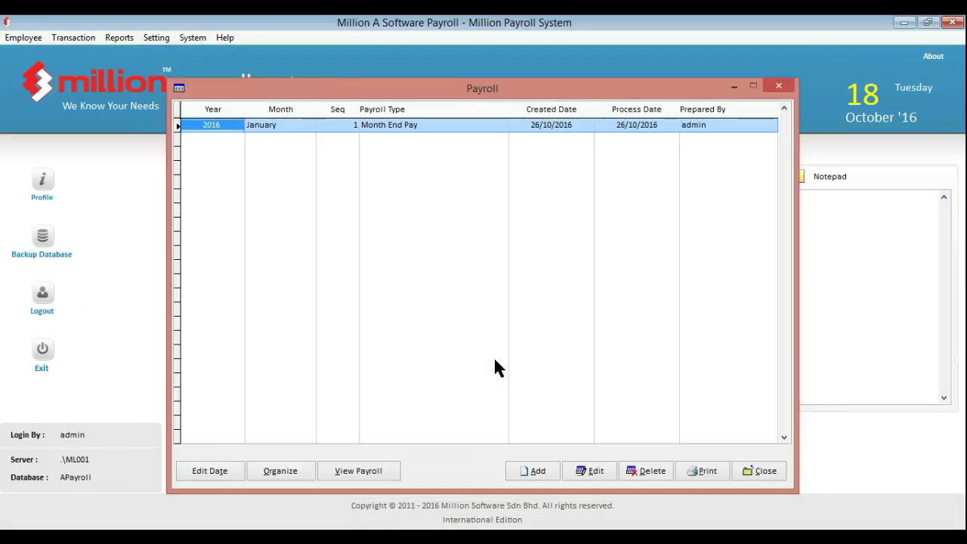
key("Escape")
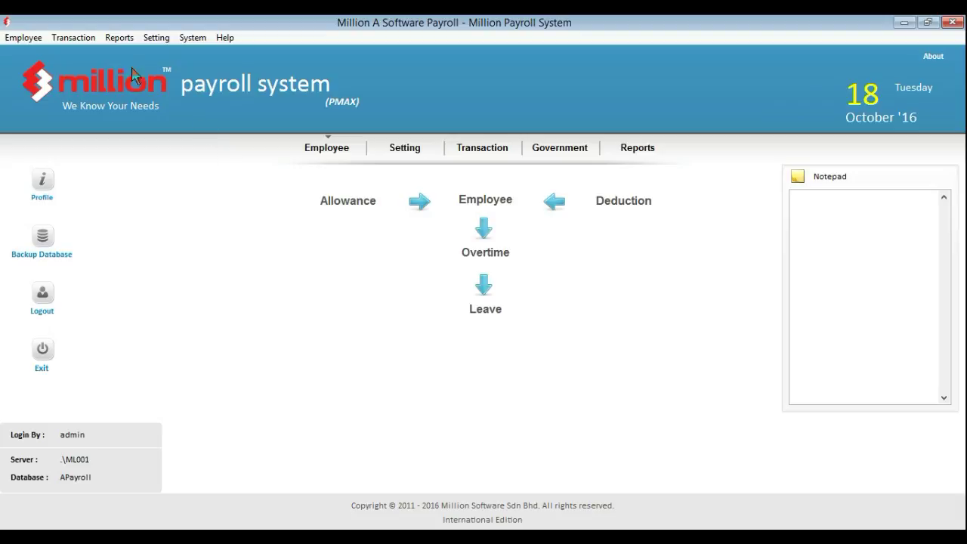
Step: Generate 2016 CP 8A / EA Forms for all employees from the Income Tax reports
left_click(121, 37)
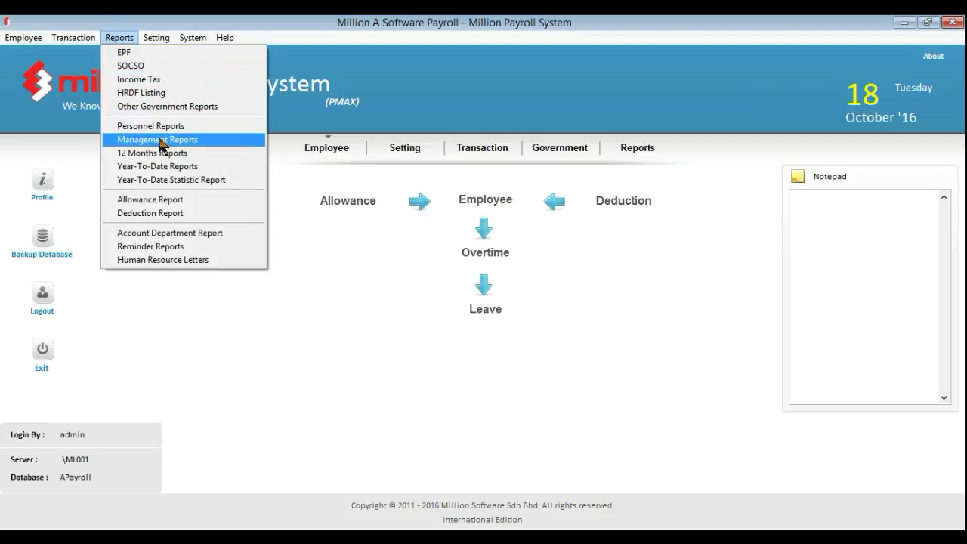
left_click(172, 80)
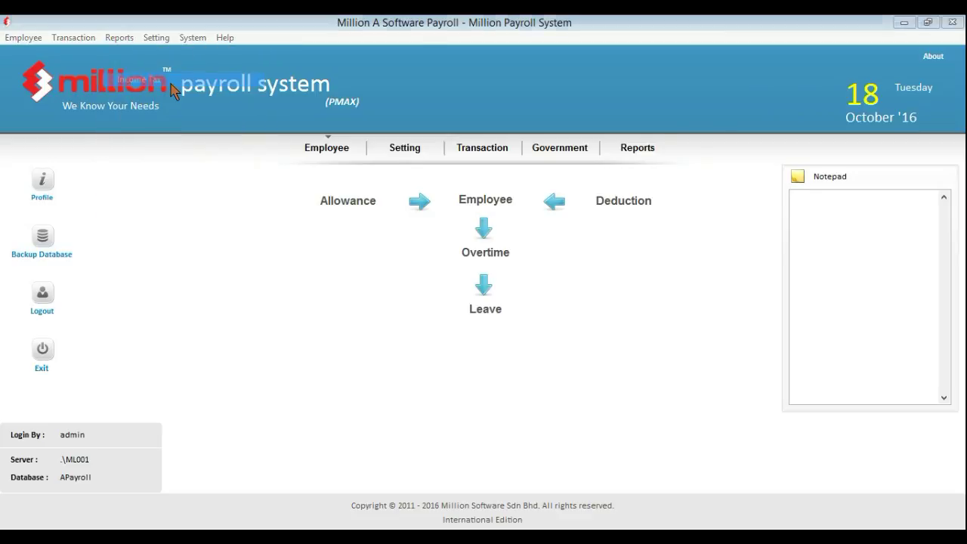
left_click(306, 231)
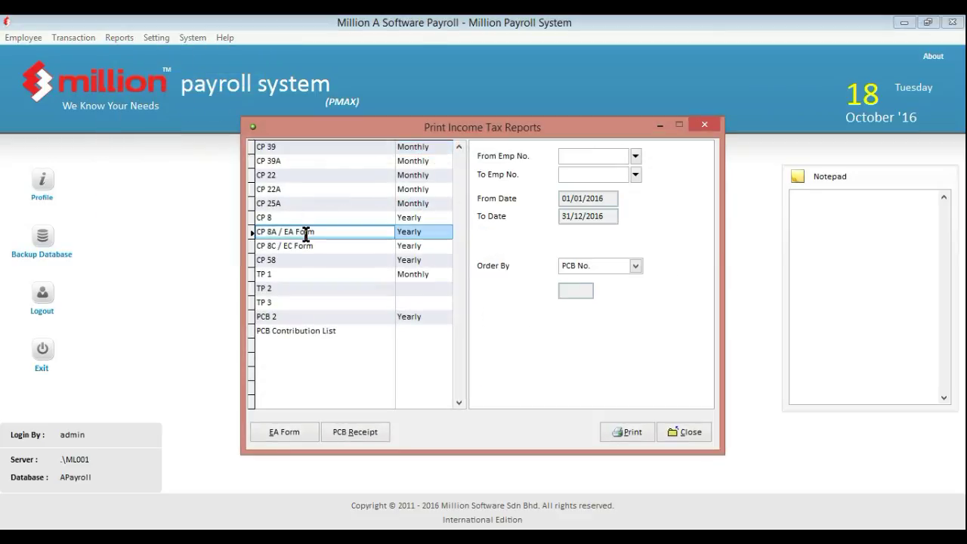
left_click(296, 432)
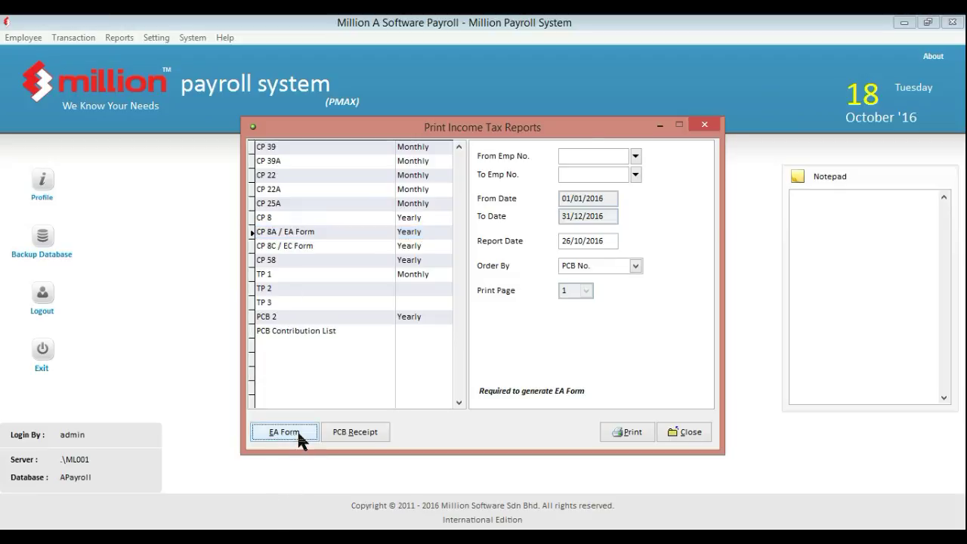
left_click(251, 476)
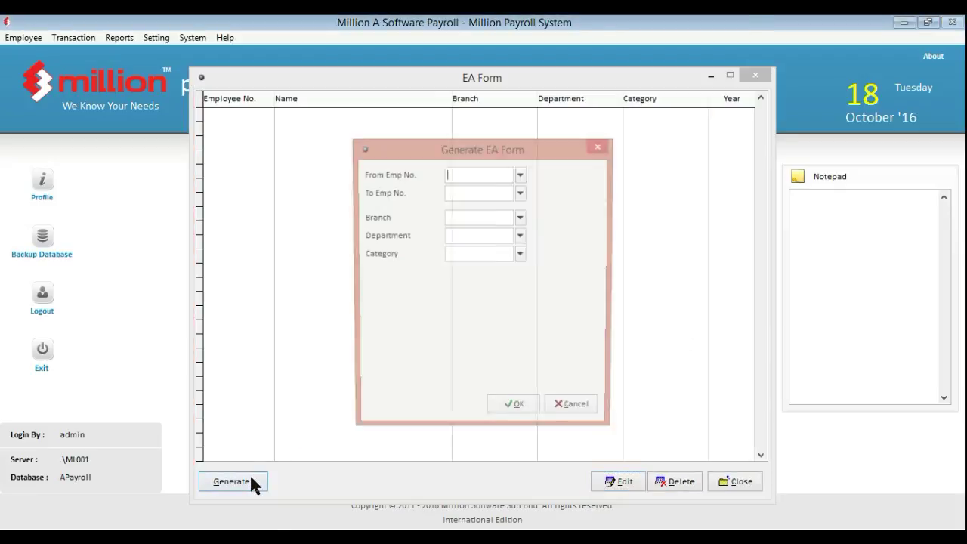
left_click(504, 404)
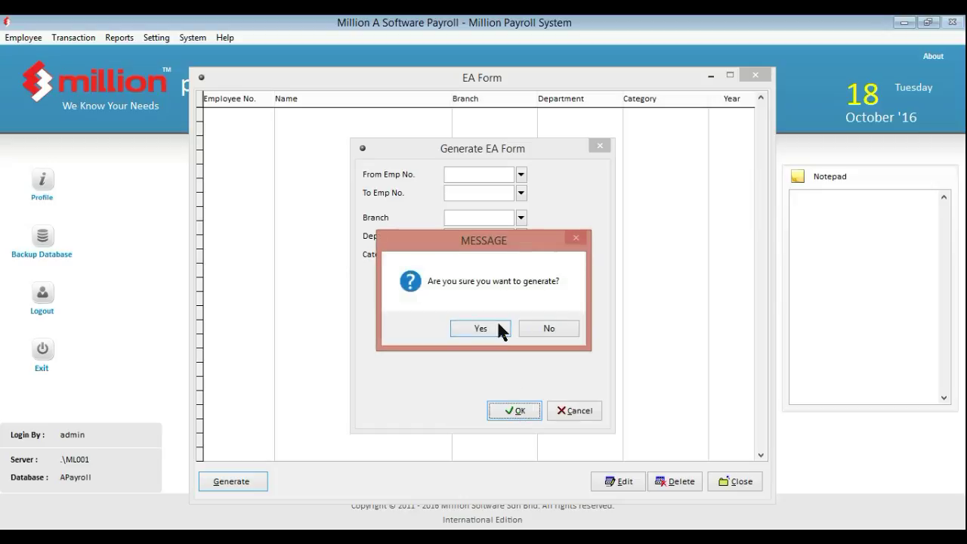
left_click(497, 322)
left_click(503, 327)
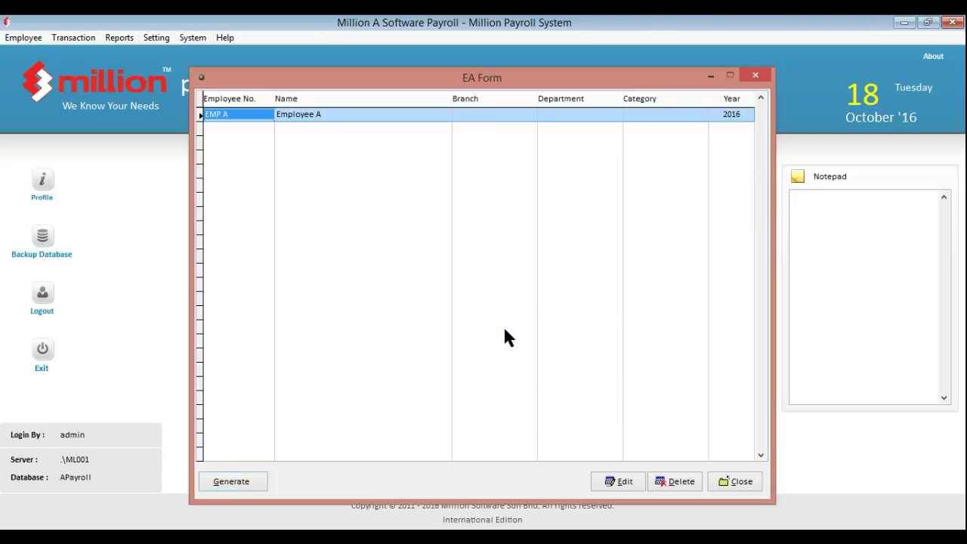
left_click(743, 487)
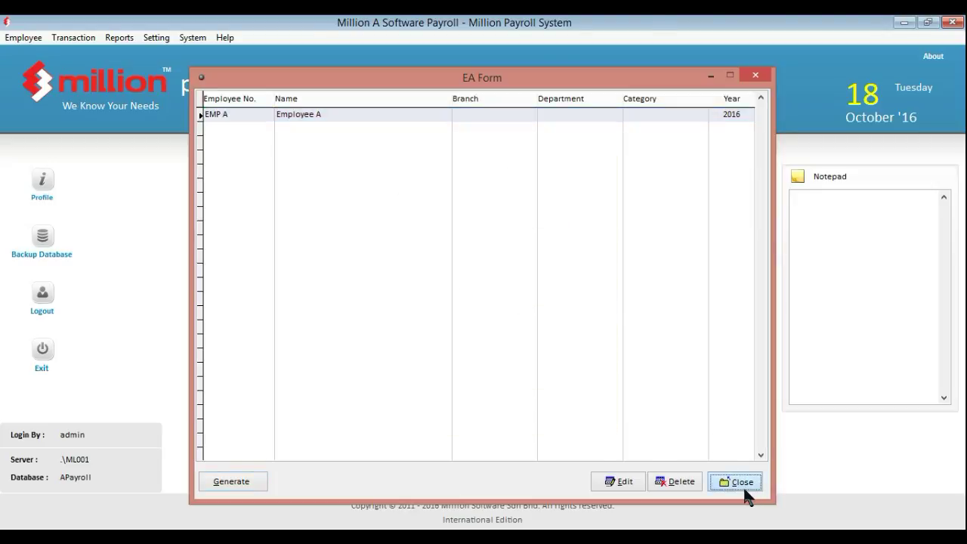
Step: Preview Employee A's 2016 CP 8A / EA Form showing 2995.00 gross pay, then close the preview
left_click(322, 232)
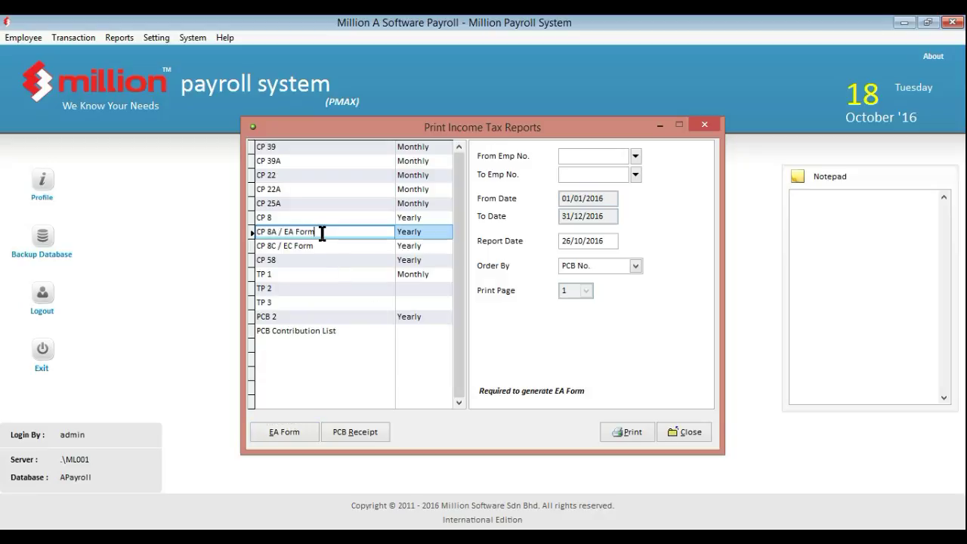
left_click(631, 434)
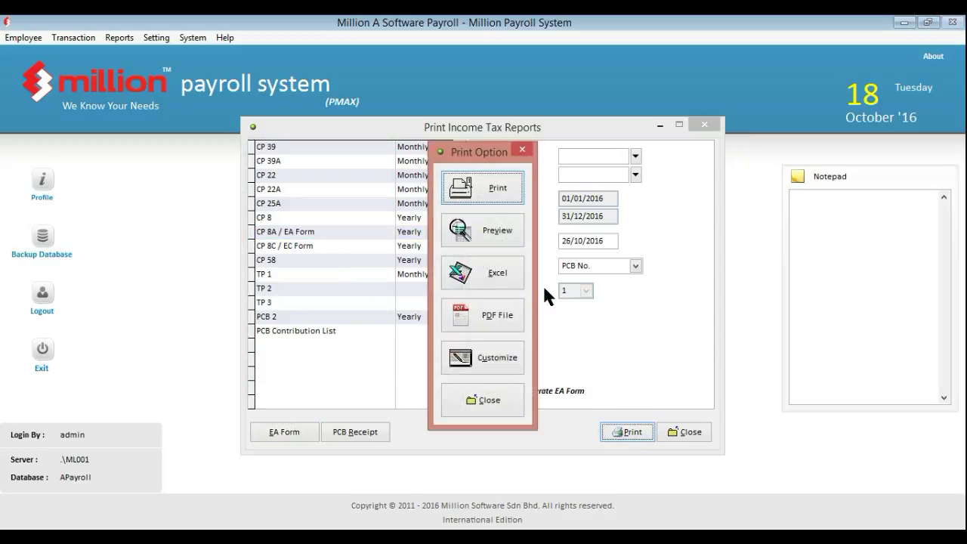
left_click(498, 234)
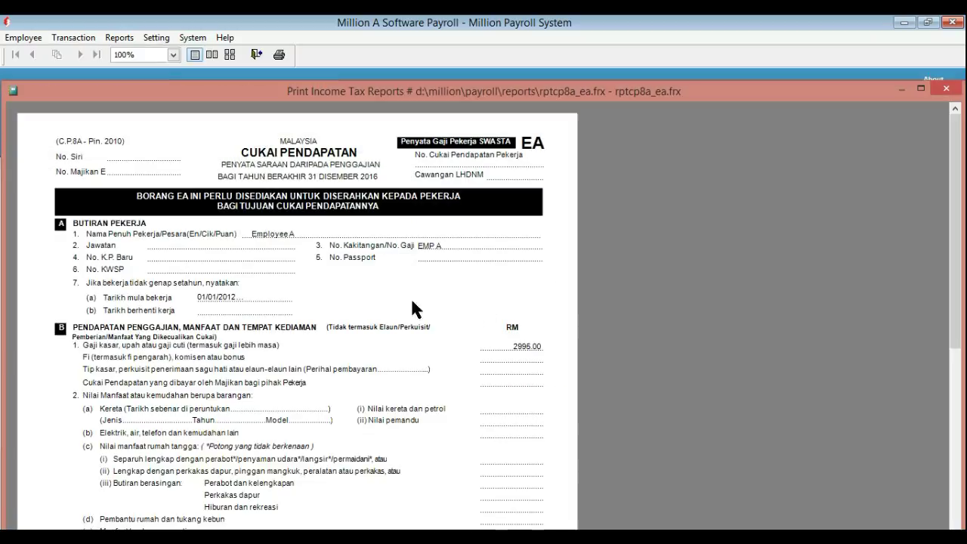
scroll(395, 272, "down", 3)
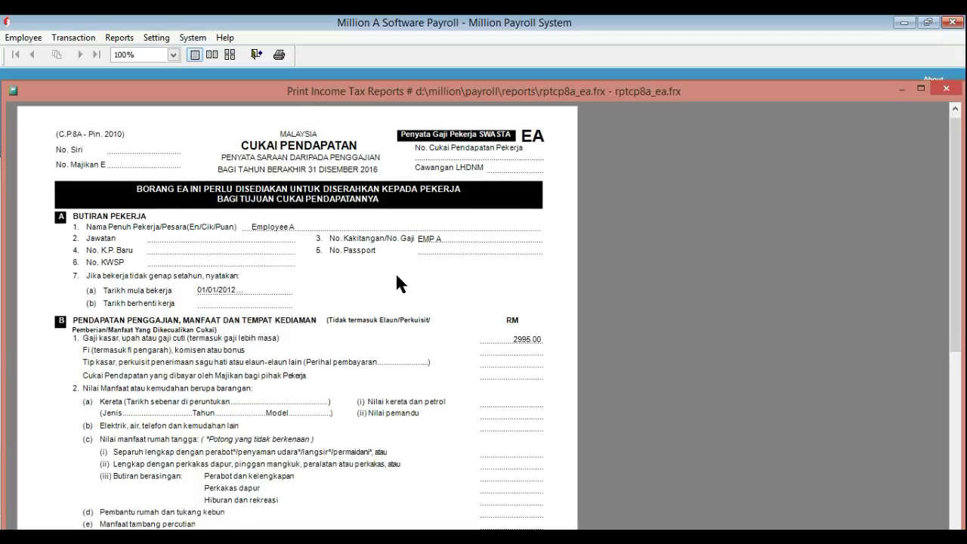
scroll(394, 275, "up", 3)
key("Escape")
key("Escape")
key("Tab")
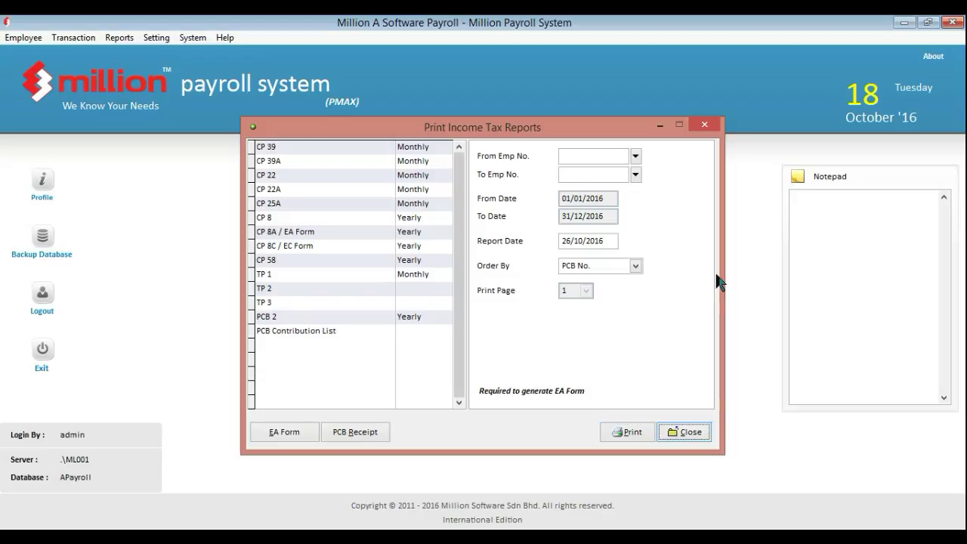